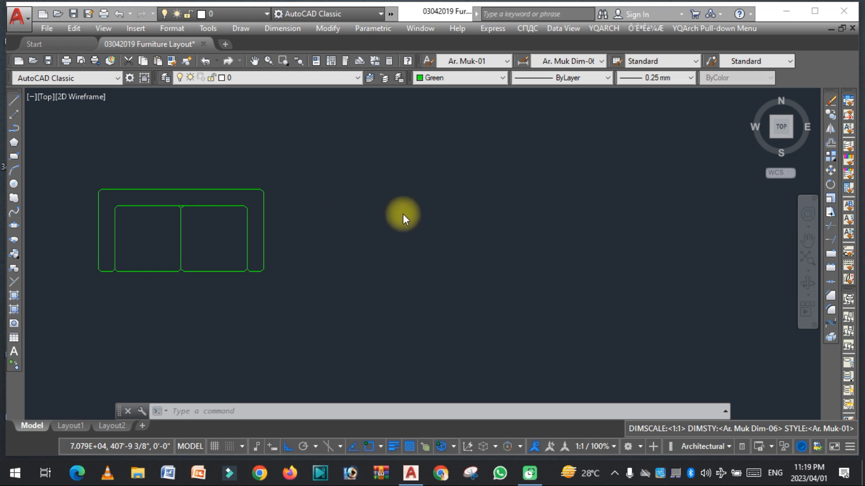
Step: Stretch the finished dynamic sofa block to the right until it has five seats
key(Escape)
scroll(337, 239, down, 2)
scroll(250, 235, up, 2)
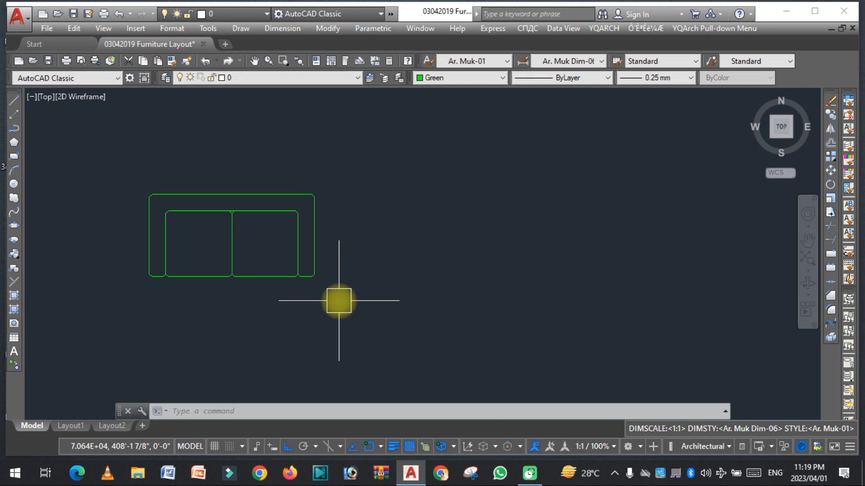
scroll(288, 192, down, 2)
scroll(243, 210, up, 4)
click(266, 218)
click(369, 246)
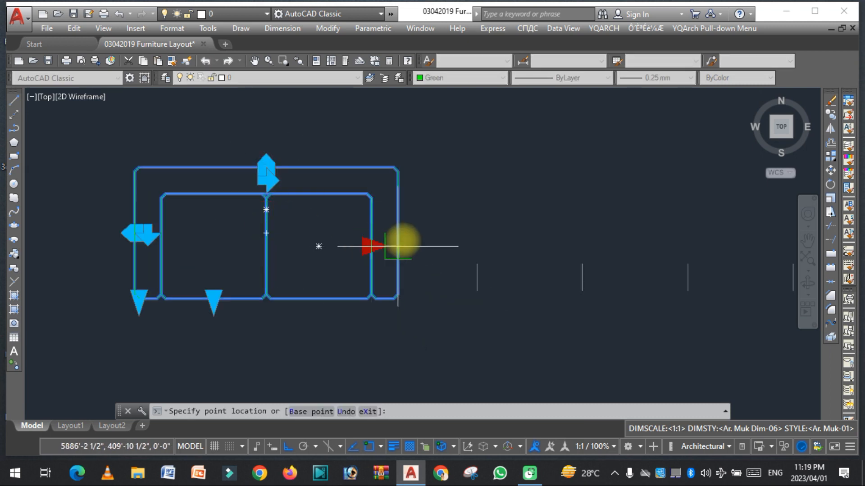
scroll(398, 246, down, 3)
click(513, 247)
Step: Extend the left end seat of the sofa block downward to form an L-shaped chaise
click(328, 264)
click(331, 343)
key(Escape)
scroll(87, 249, down, 4)
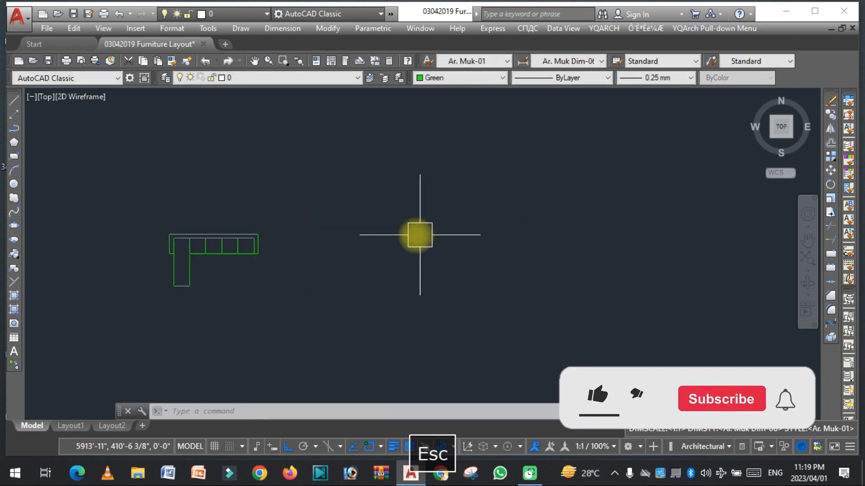
scroll(320, 185, up, 4)
scroll(195, 199, up, 2)
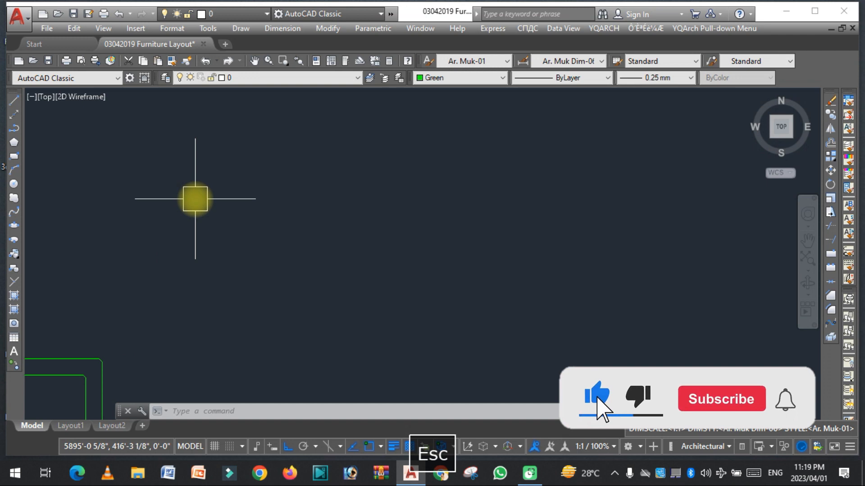
text(adc)
key(space)
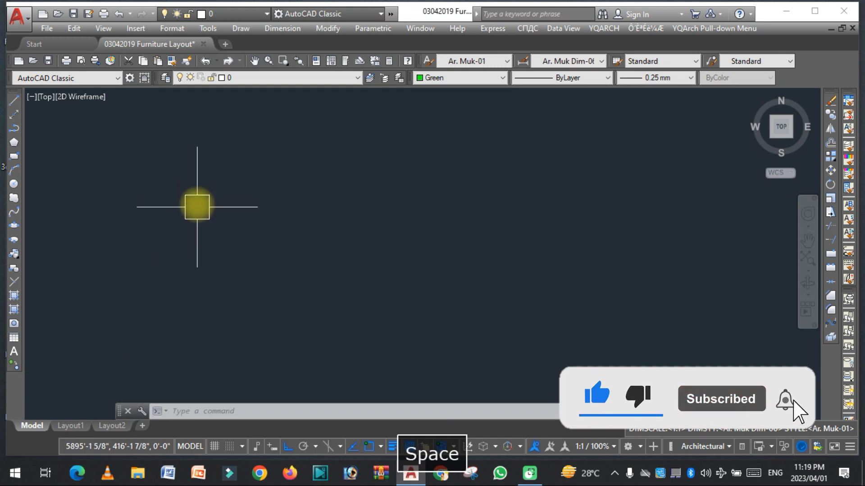
key(Escape)
Step: Draw a 24 by 24 inch rectangle in the empty area away from the finished sofa block
text(rec)
key(space)
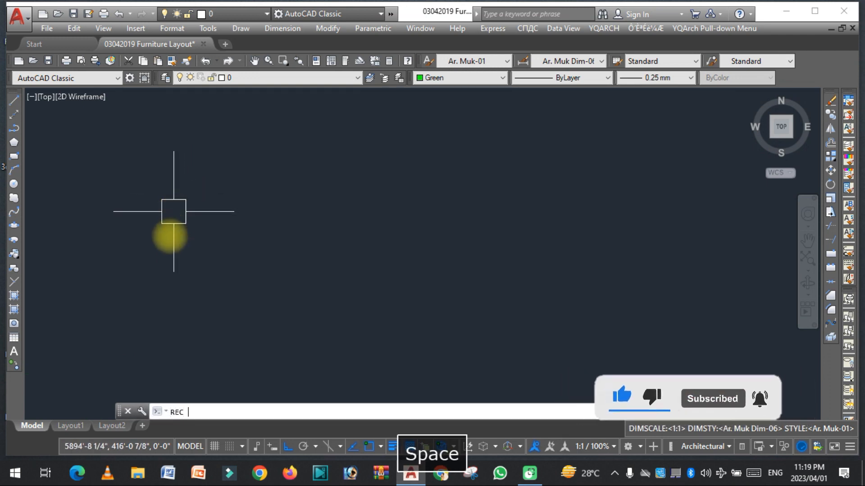
click(165, 198)
text(@24,24)
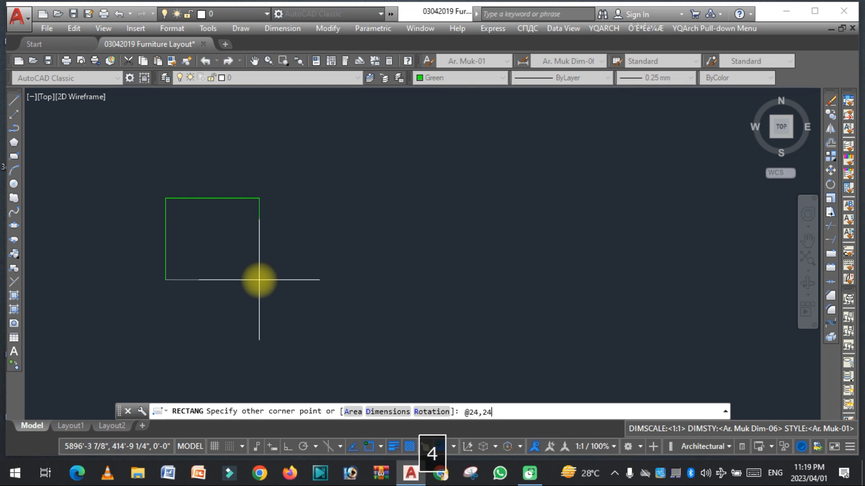
key(Return)
Step: Offset the square outward once at the default offset distance
scroll(273, 316, down, 4)
scroll(245, 196, up, 4)
scroll(291, 225, down, 2)
scroll(284, 300, up, 2)
key(Escape)
text(o)
key(space)
key(space)
click(285, 212)
click(286, 194)
key(Escape)
Step: Move the outer rectangle's lower edge up onto the lower edge of the inner square
click(277, 342)
click(278, 342)
click(277, 315)
key(Escape)
Step: Trim away the overlapping bottom edges between the two arms, leaving a U-shaped sofa frame open at the front
text(tr)
key(space)
key(space)
click(291, 284)
click(251, 330)
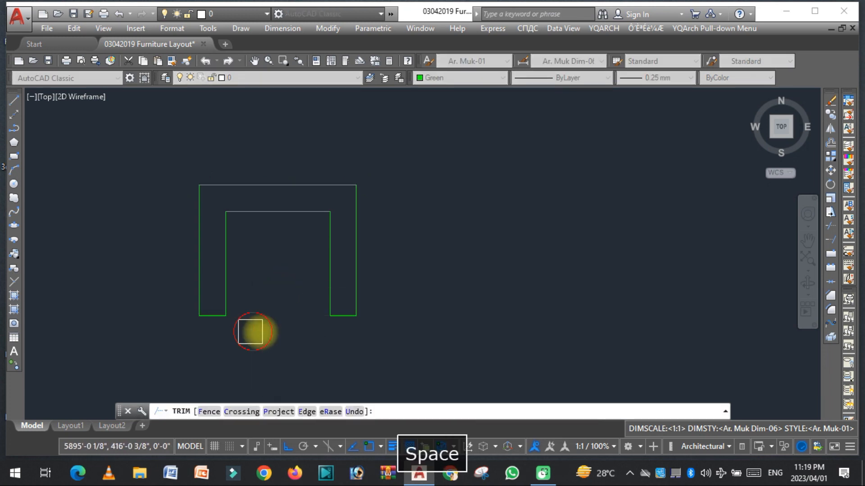
Step: Join all the sofa frame's edges into a single polyline
key(Escape)
text(j)
key(space)
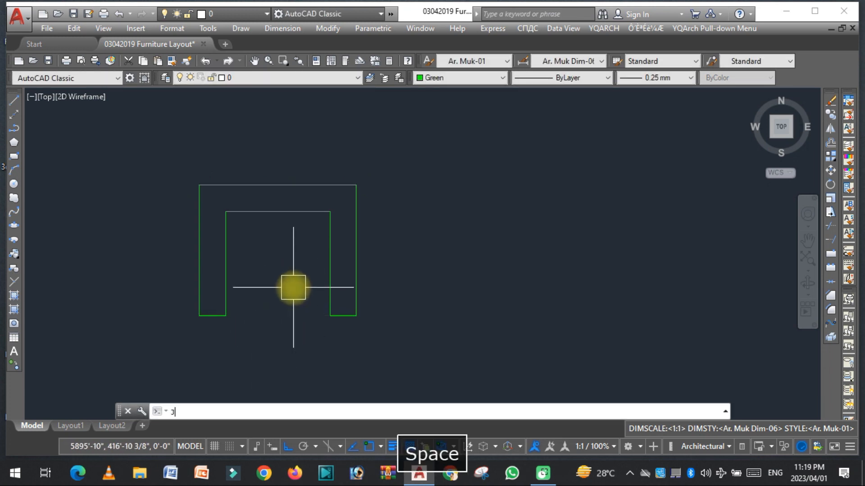
click(396, 344)
click(165, 160)
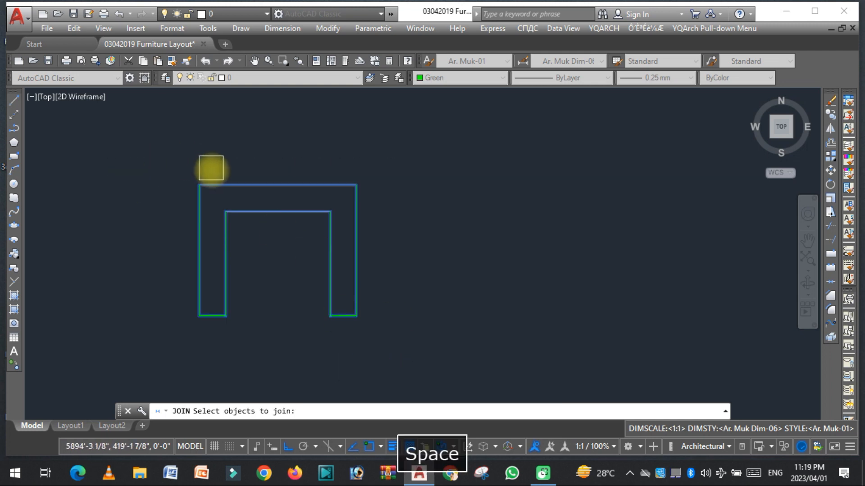
key(space)
Step: Stretch the right arm side of the sofa frame 24 inches to the right
key(Escape)
text(s)
key(space)
click(396, 343)
click(302, 140)
key(space)
click(401, 291)
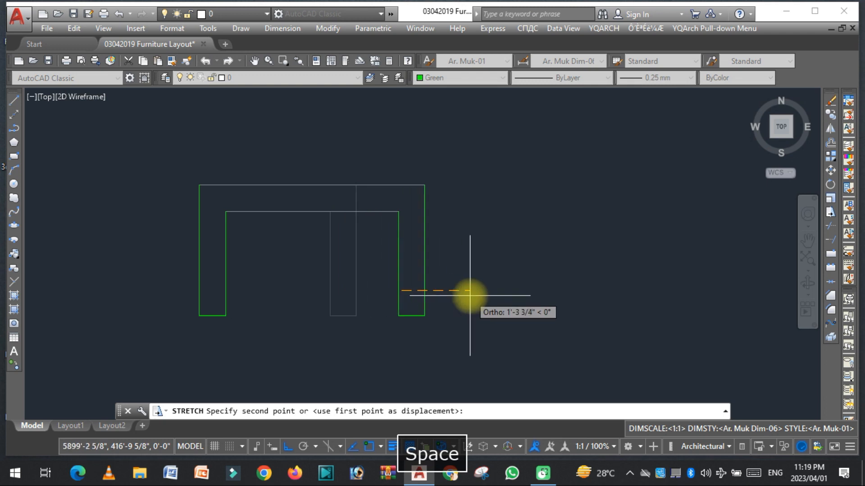
text(24)
key(Return)
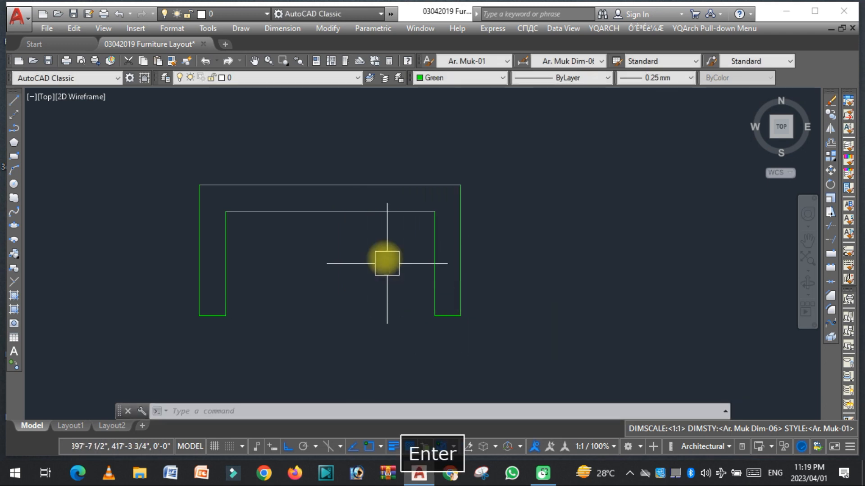
key(Escape)
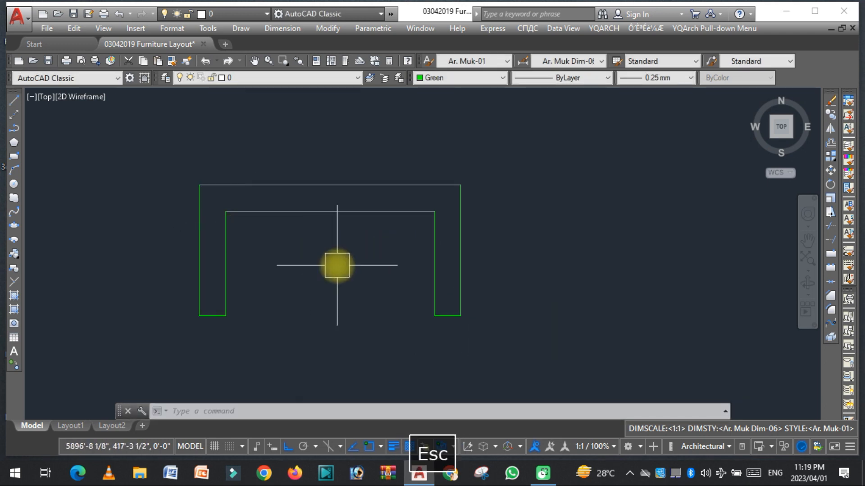
Step: Draw the left seat as a rectangle from the frame's inner lower-left corner to the midpoint of the inner back edge
text(rec)
key(space)
click(226, 316)
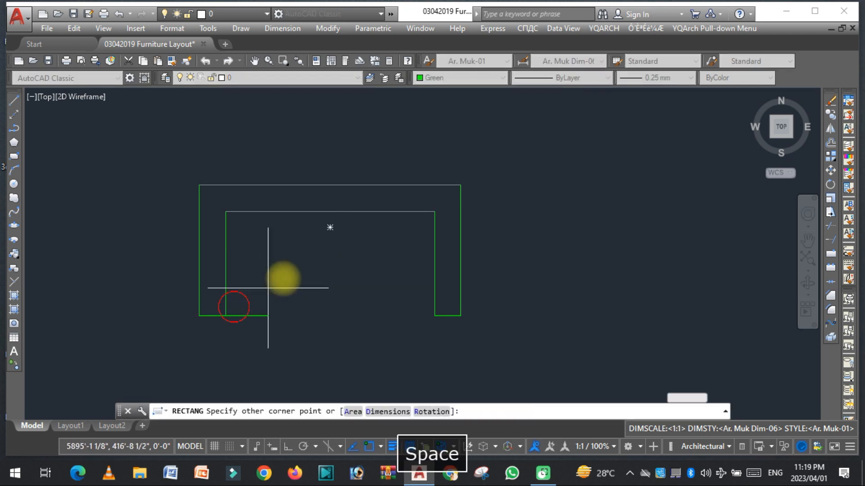
click(331, 211)
scroll(244, 254, down, 4)
scroll(330, 266, up, 4)
Step: Draw the right seat as a rectangle from the left seat's lower-right corner to the frame's inner upper-right corner
key(space)
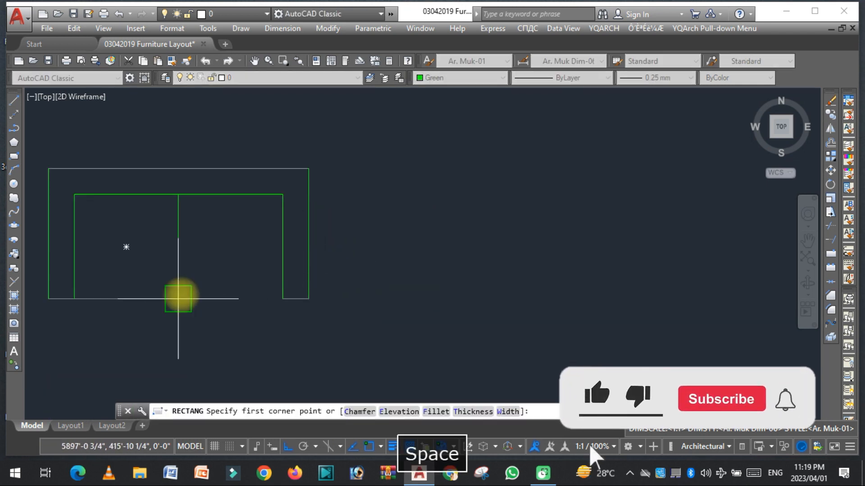
click(178, 298)
click(283, 195)
key(Escape)
scroll(343, 222, down, 3)
scroll(254, 241, up, 3)
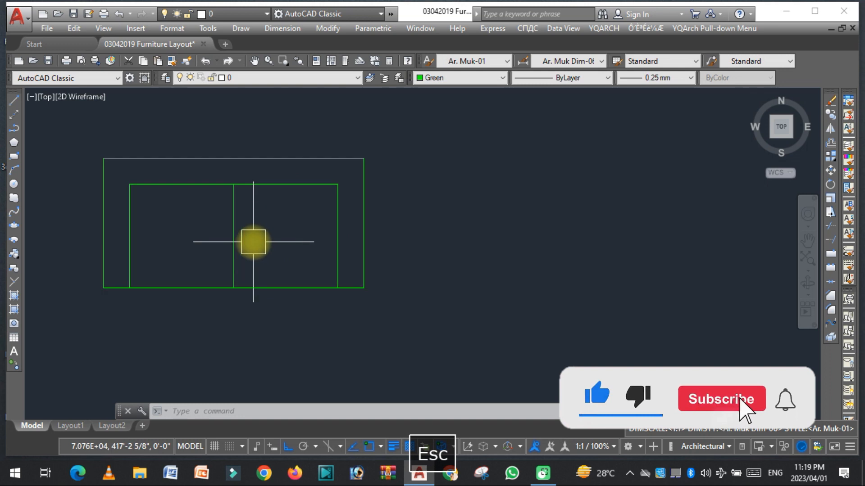
click(233, 287)
key(Escape)
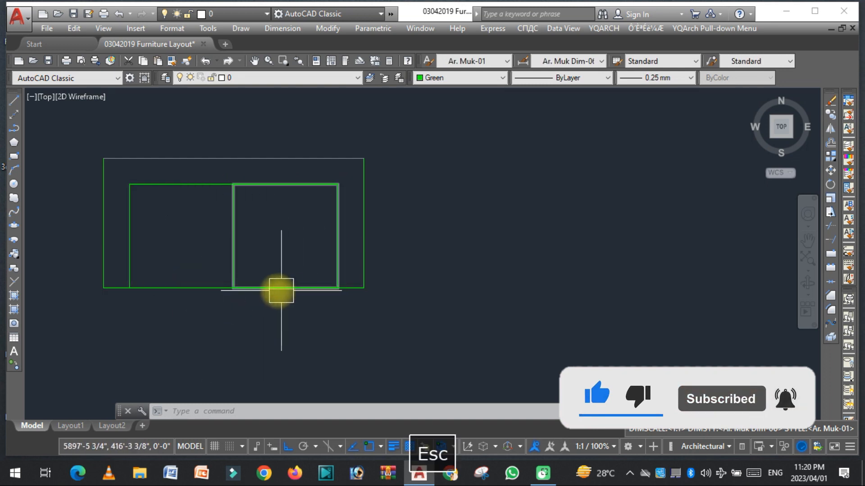
Step: Chamfer all corners of the left seat polyline with both distances at 1 inch
text(ch)
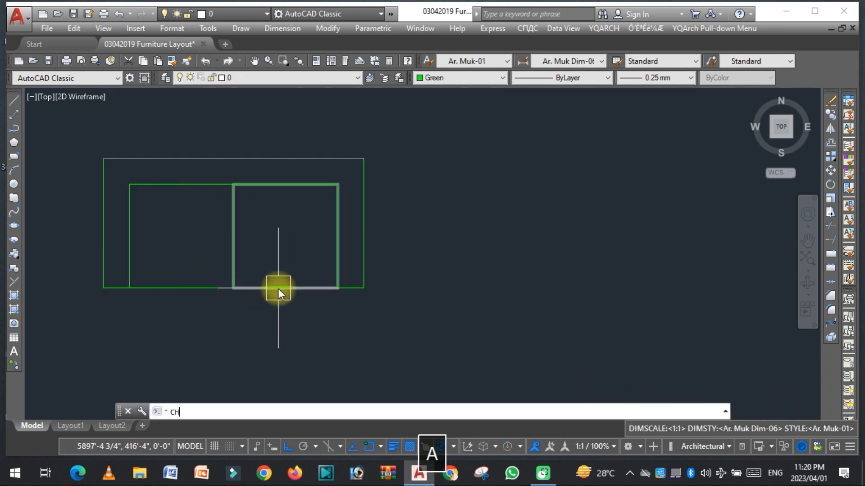
text(a)
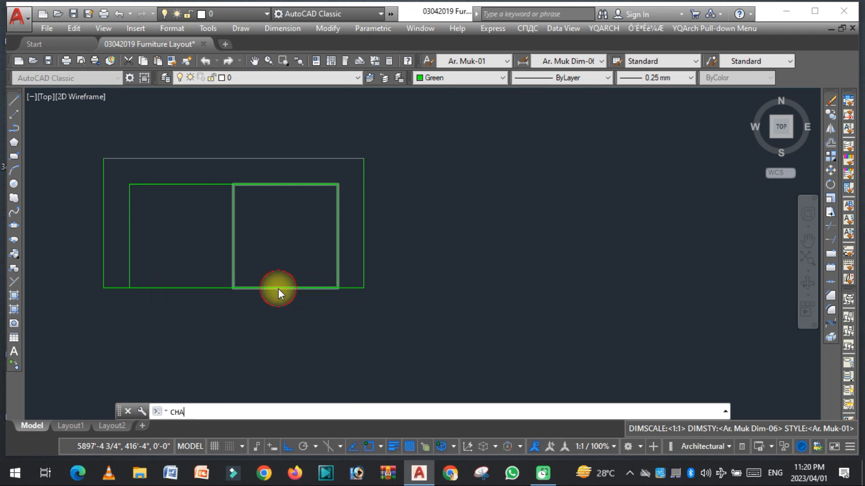
key(Return)
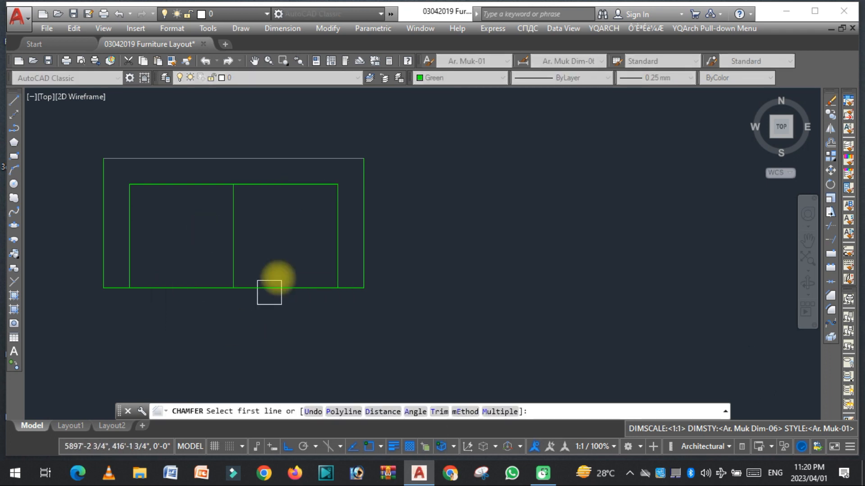
click(344, 412)
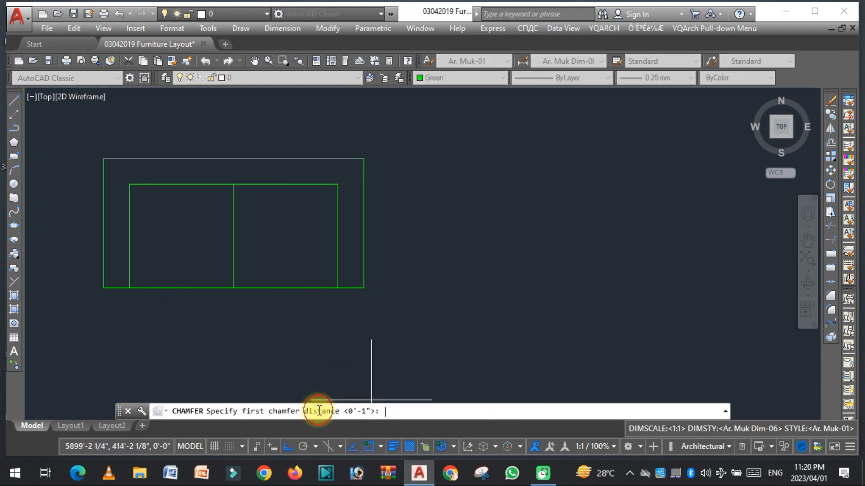
key(space)
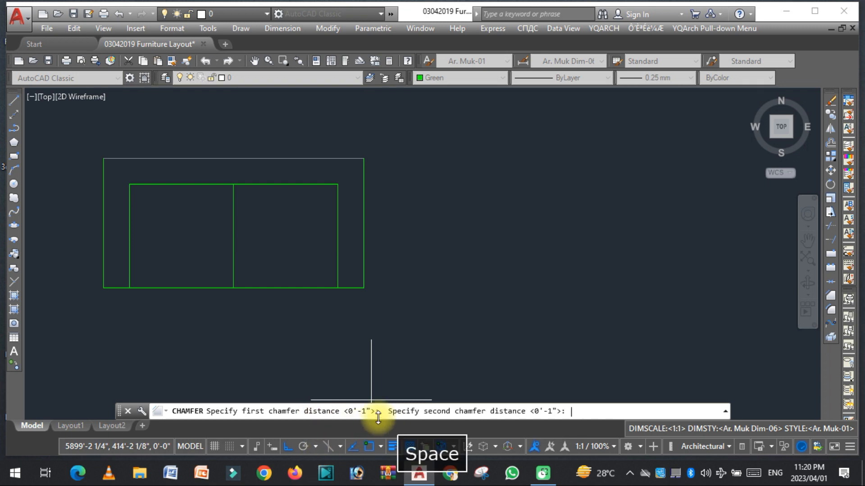
key(space)
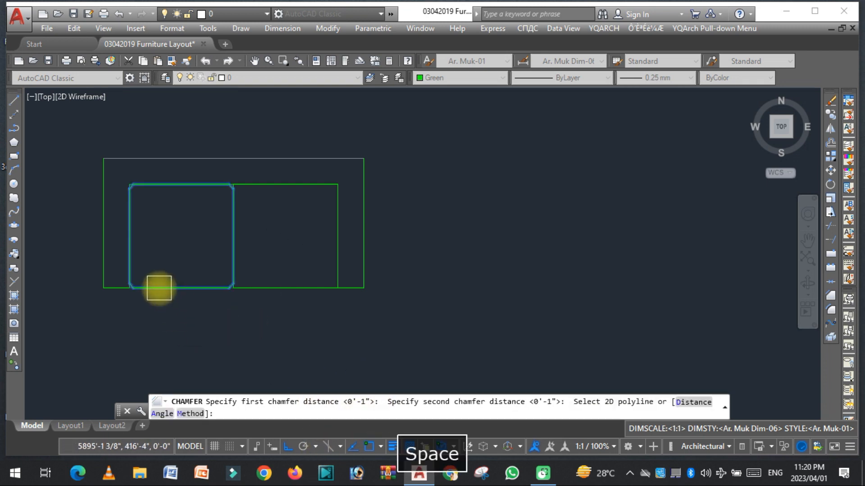
click(159, 288)
Step: Chamfer all corners of the right seat polyline with both distances at 1 inch
key(space)
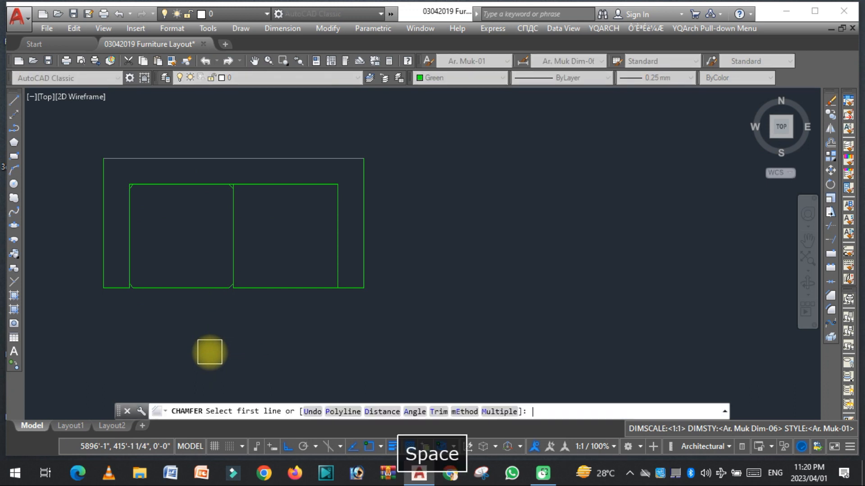
click(341, 411)
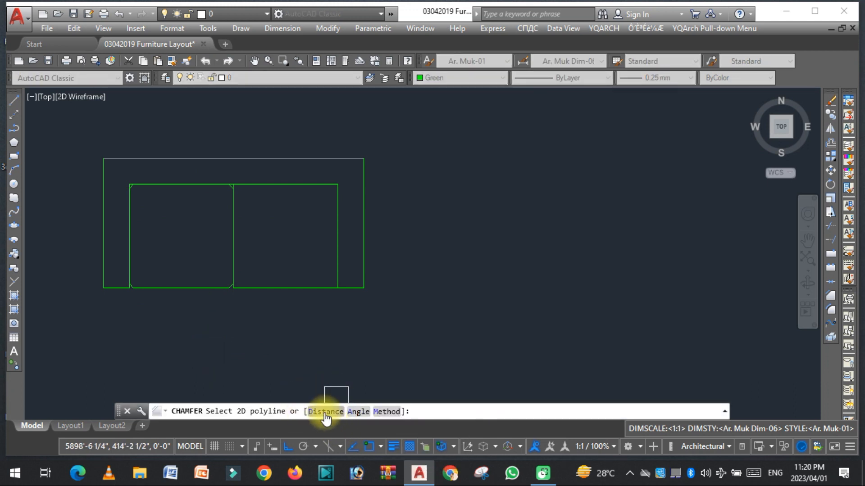
click(325, 412)
key(space)
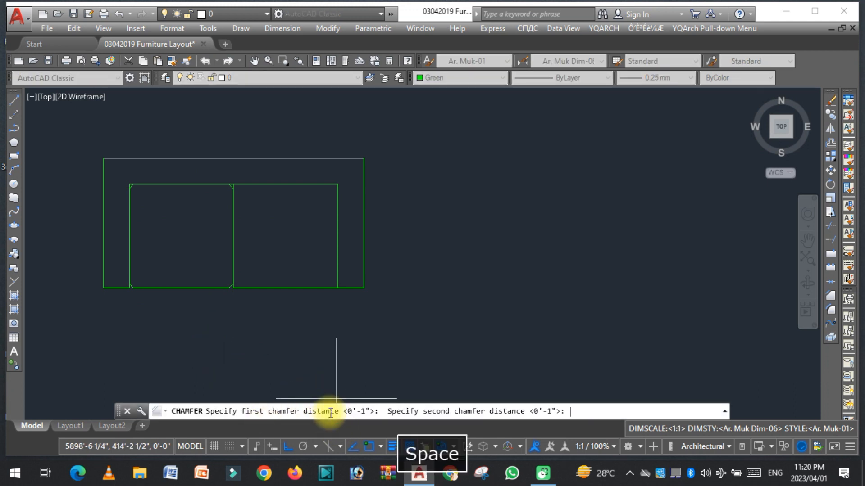
key(space)
click(297, 299)
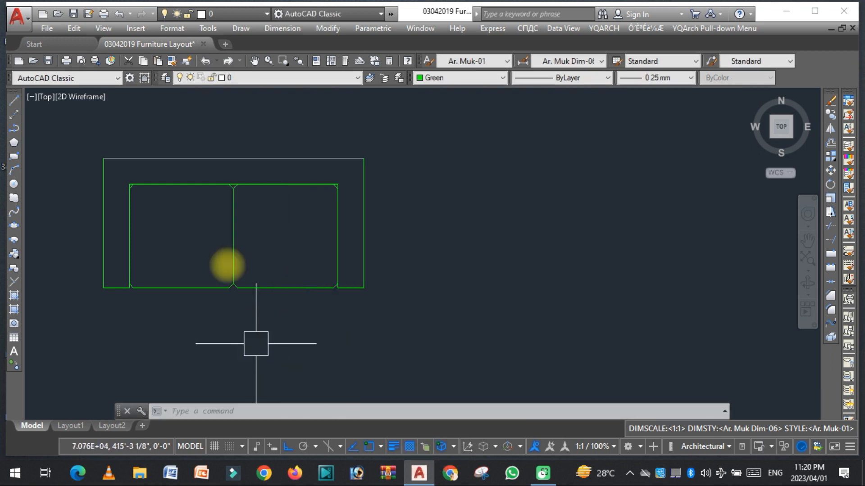
Step: Chamfer all corners of the outer sofa frame polyline with both distances at 1 inch
key(space)
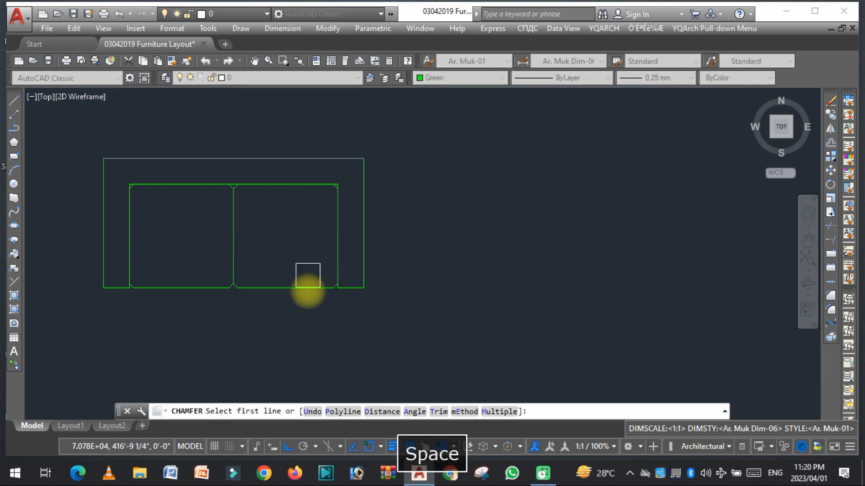
click(342, 411)
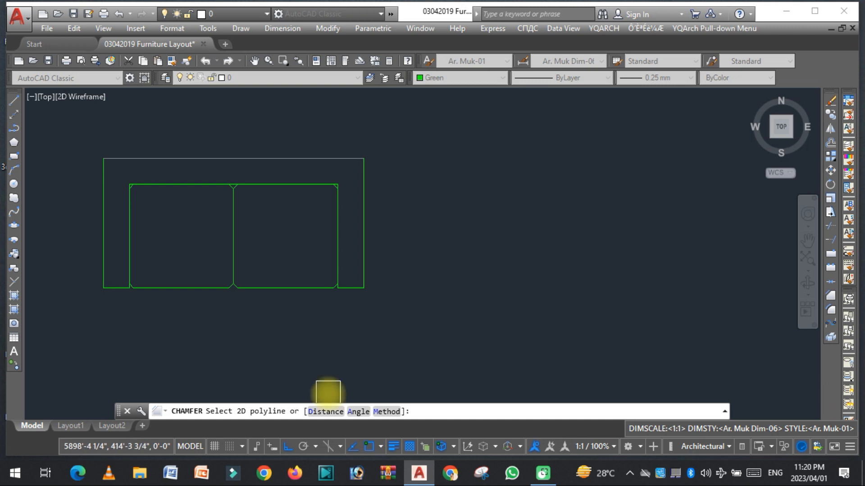
click(325, 411)
key(space)
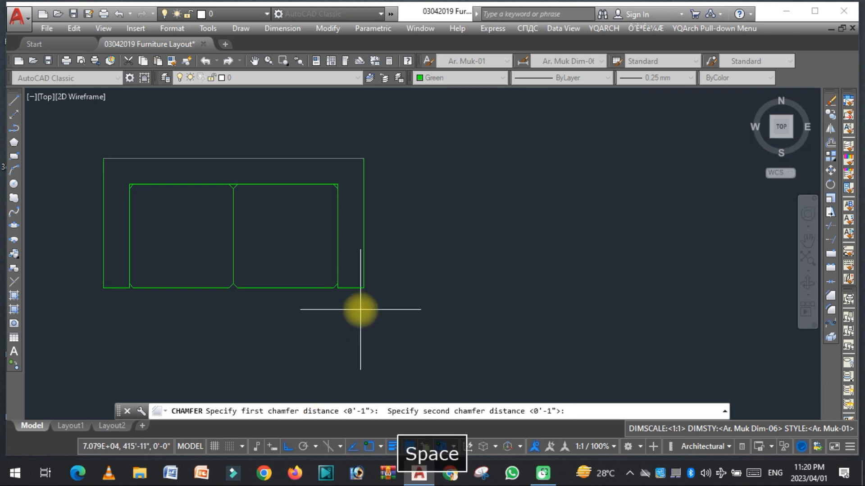
key(space)
click(364, 239)
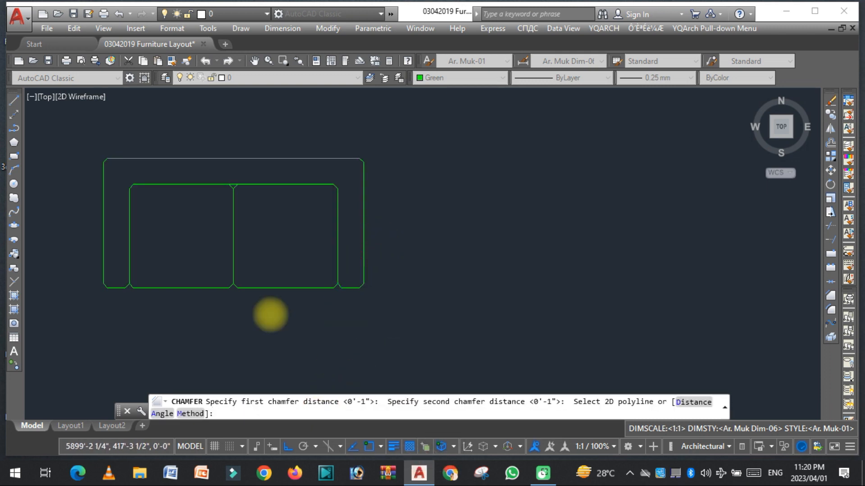
Step: Create a wipeout from the closed outer sofa frame polyline, keeping the original polyline
scroll(175, 254, up, 2)
scroll(270, 234, down, 2)
text(w)
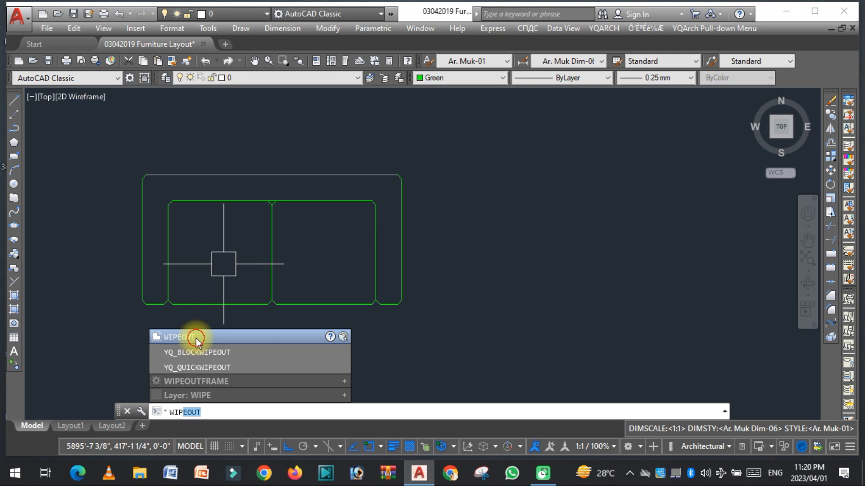
click(196, 341)
click(350, 414)
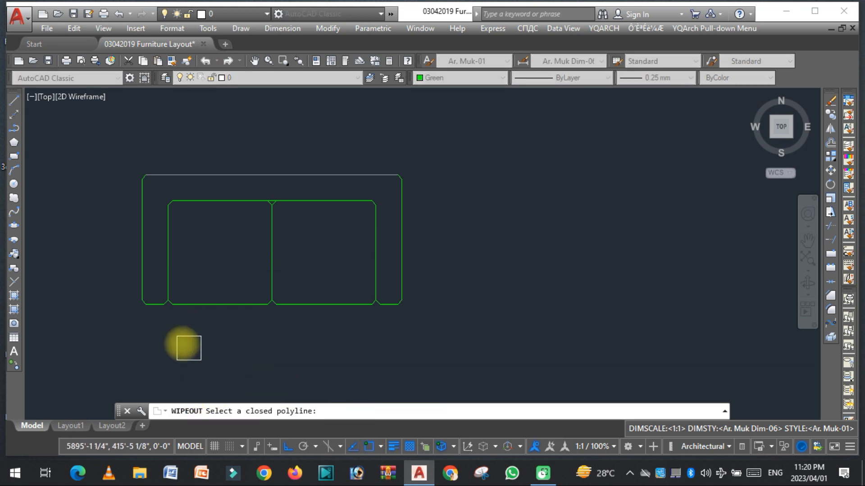
click(143, 266)
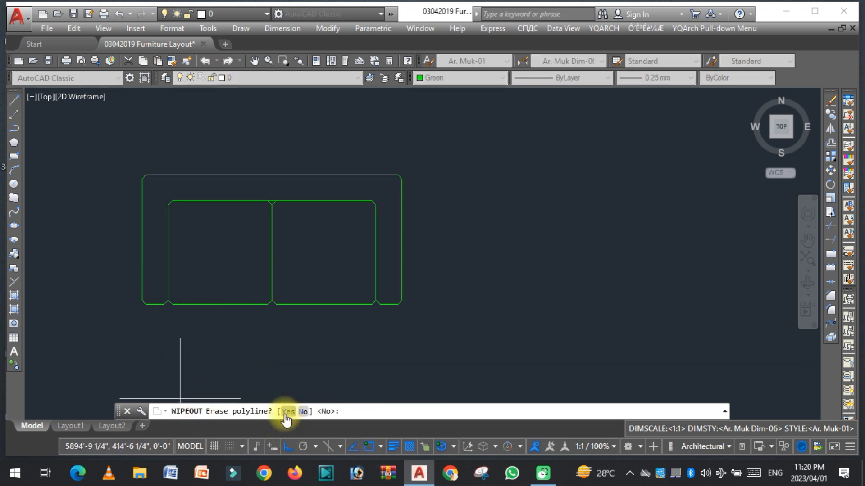
click(301, 411)
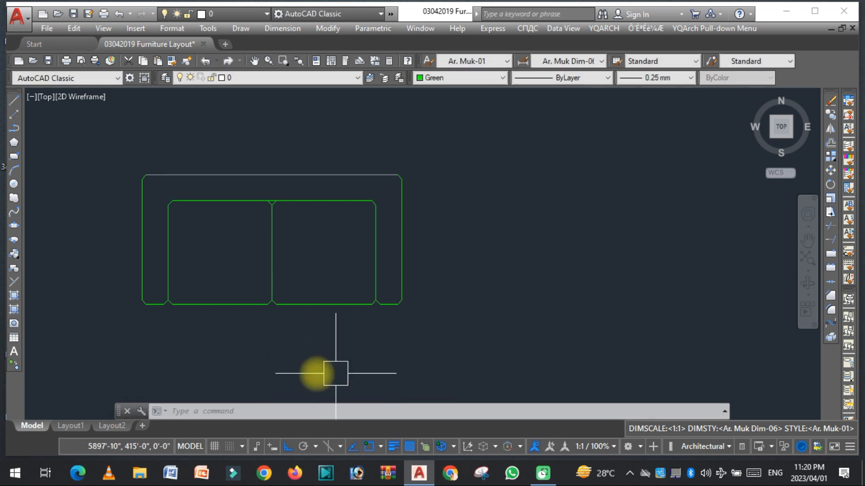
Step: Create wipeouts from the left seat and right seat polylines, keeping both original polylines
key(space)
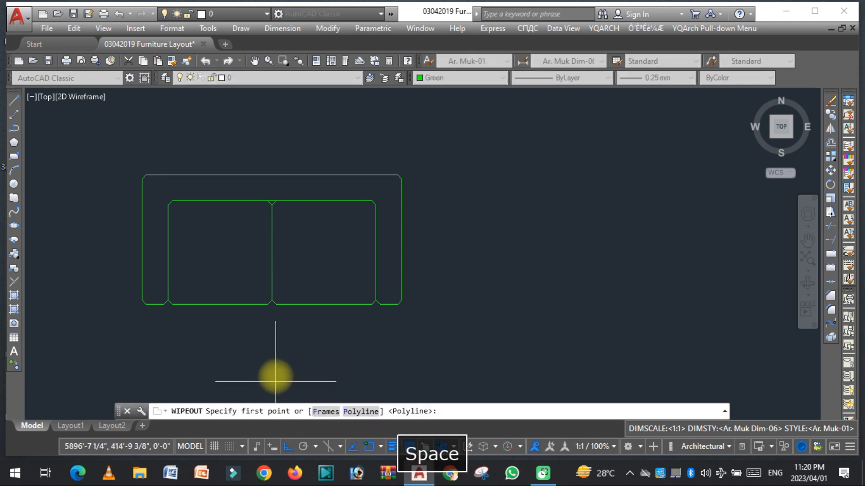
click(359, 411)
click(225, 308)
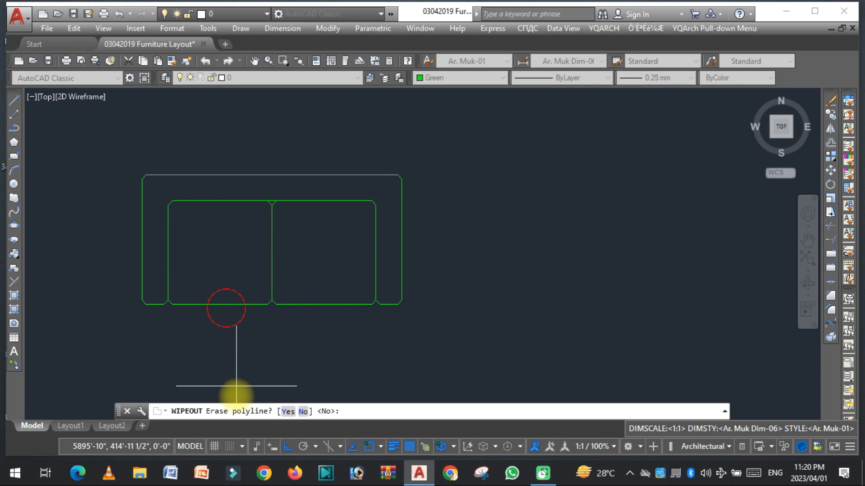
click(303, 411)
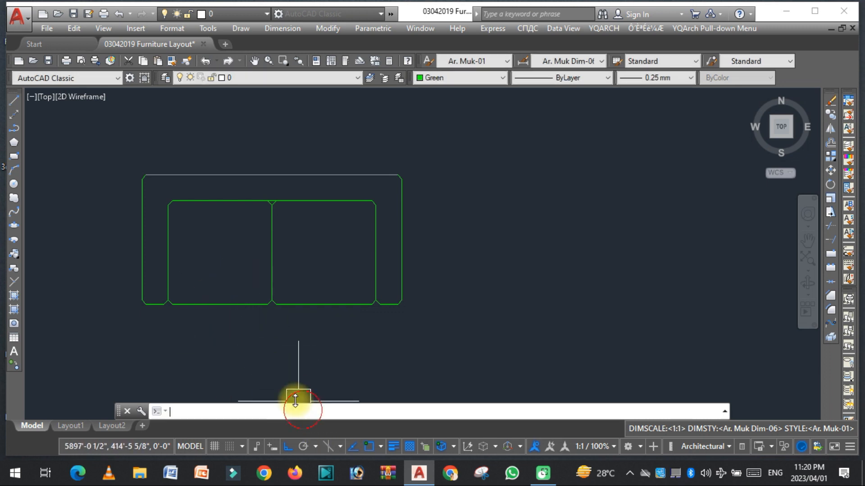
key(space)
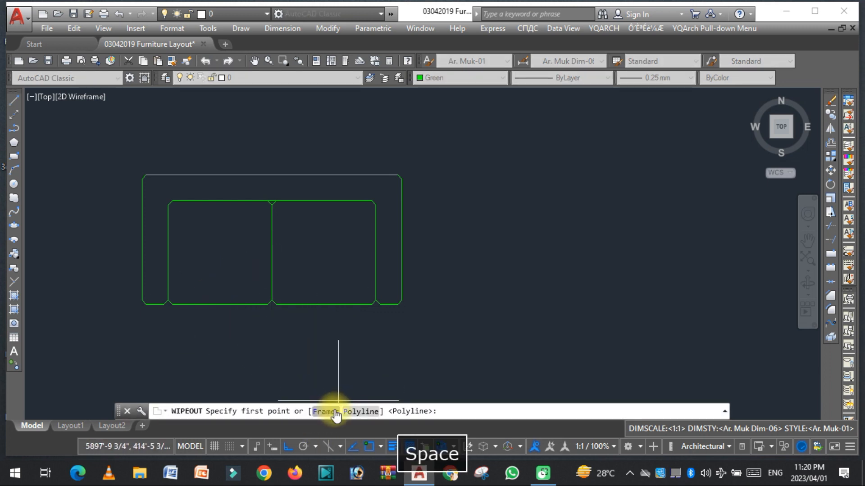
click(356, 411)
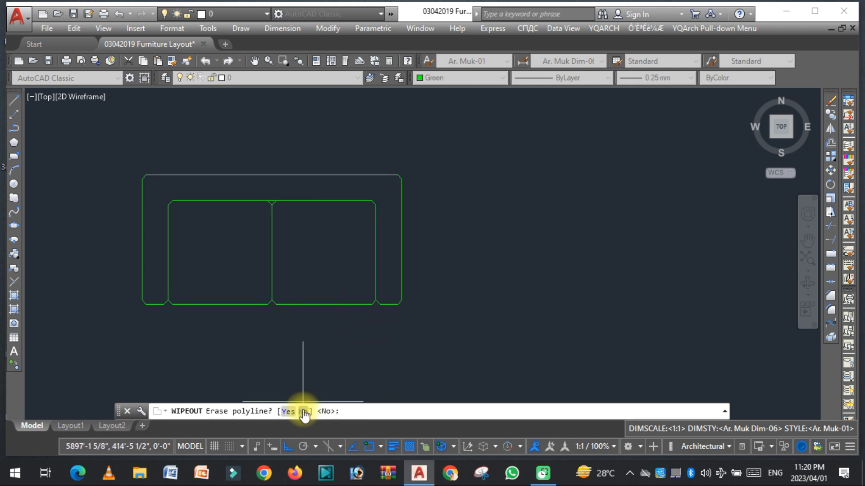
click(304, 411)
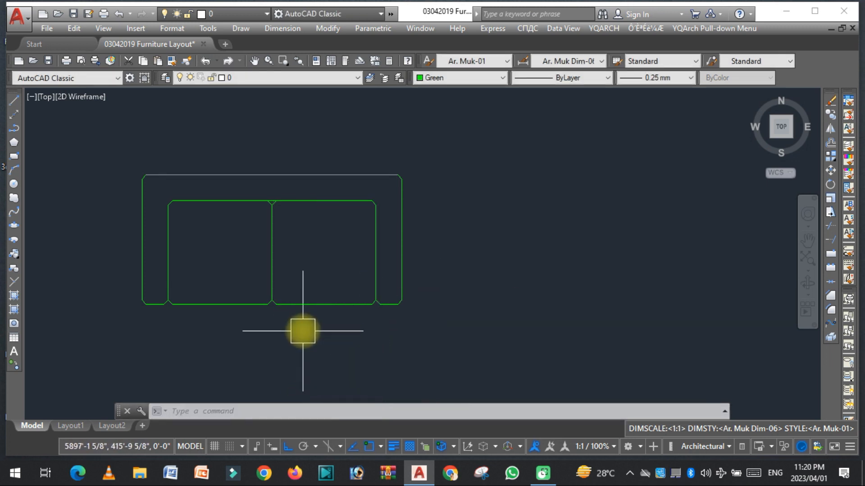
Step: Select the whole sofa, including its polylines and wipeouts, and send the selection to the back of the draw order
key(Escape)
click(499, 361)
click(119, 181)
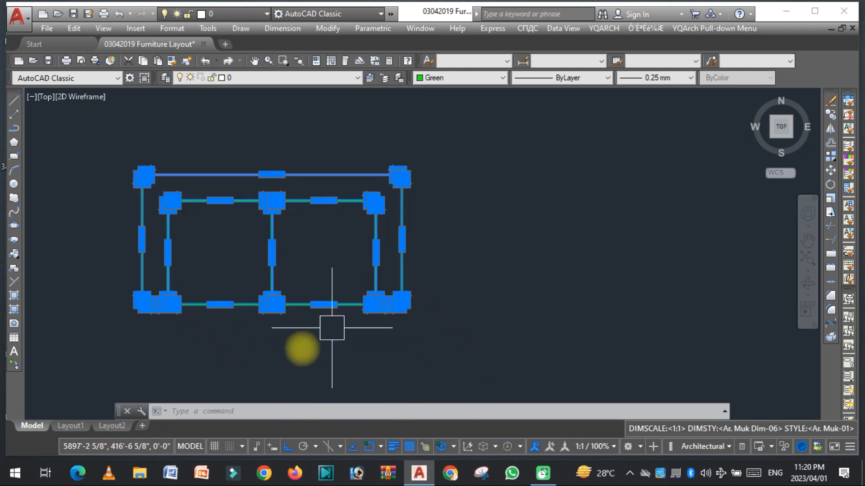
right_click(254, 303)
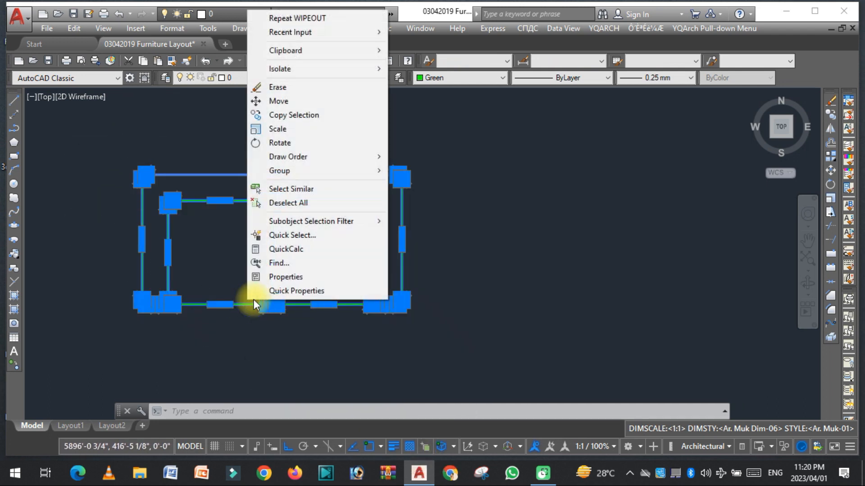
mouse_move(318, 157)
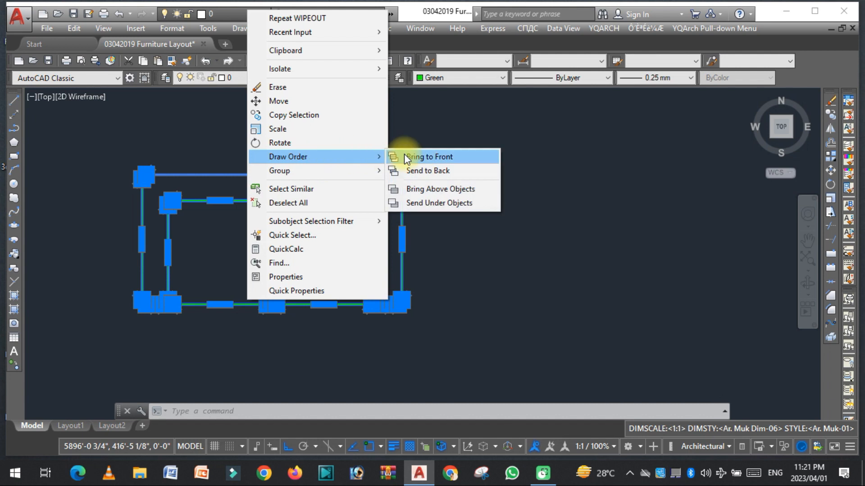
click(423, 170)
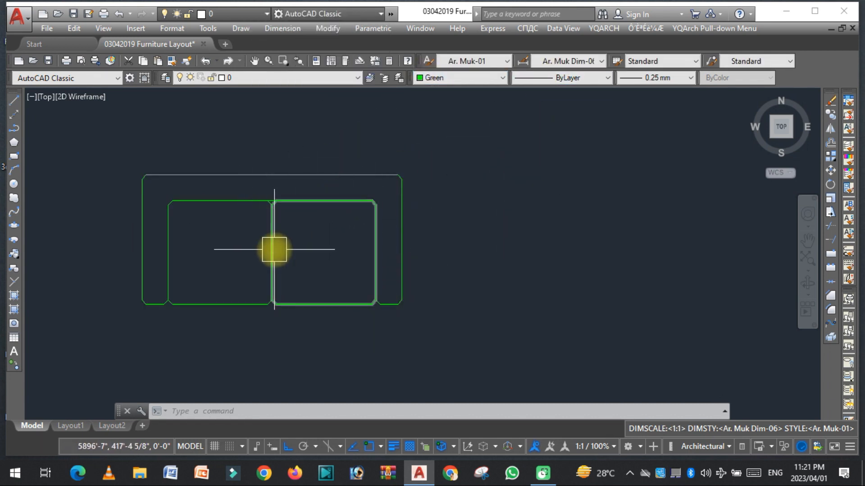
Step: Define the whole sofa as block DY SOFA T with its base point at the back edge's midpoint, opening it in the Block Editor
text(B)
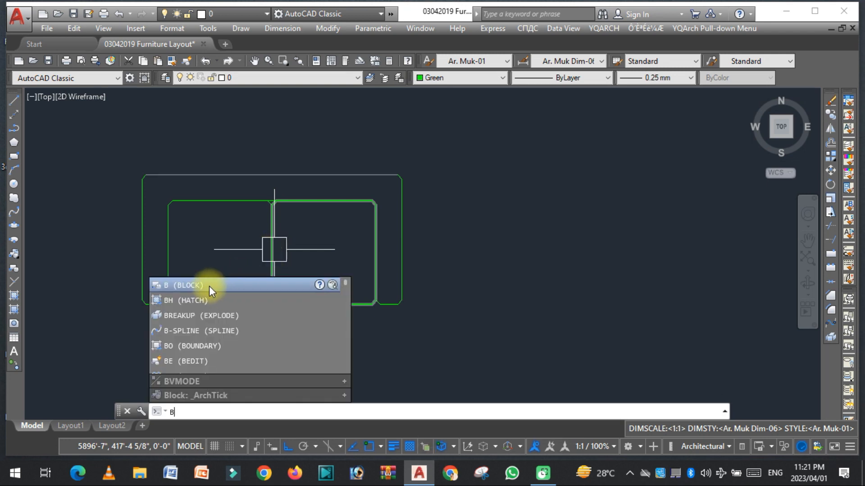
key(Return)
click(161, 183)
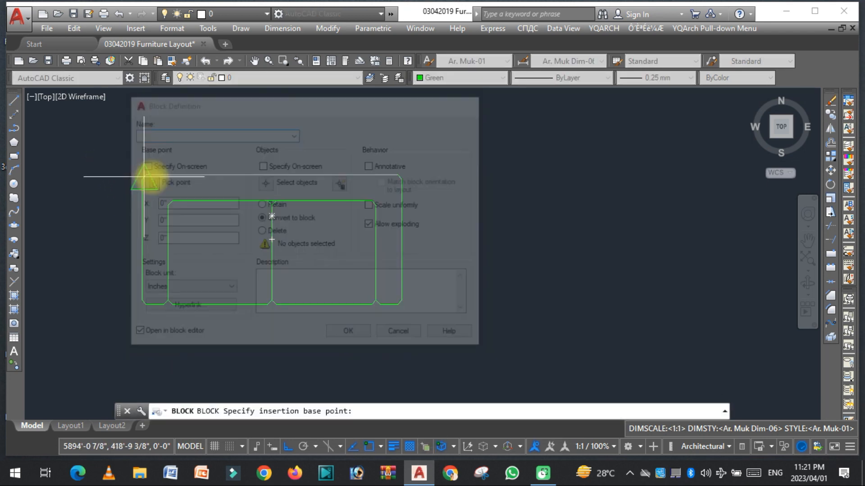
click(272, 174)
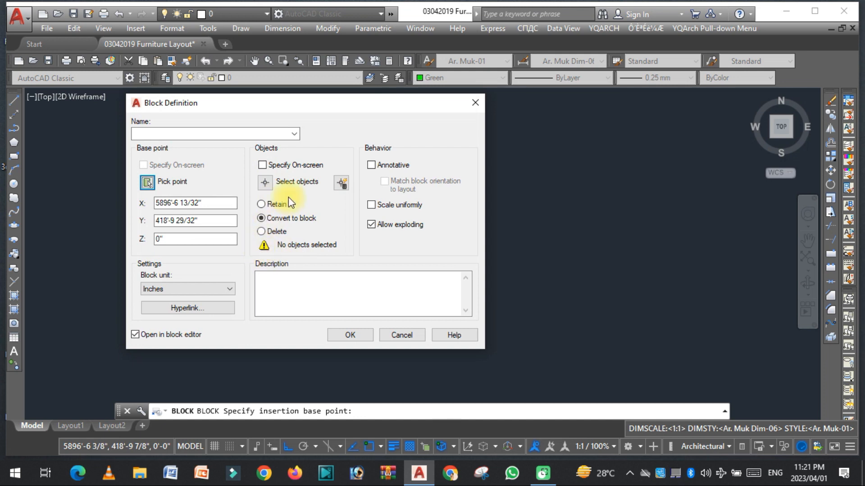
click(269, 183)
click(129, 137)
click(499, 358)
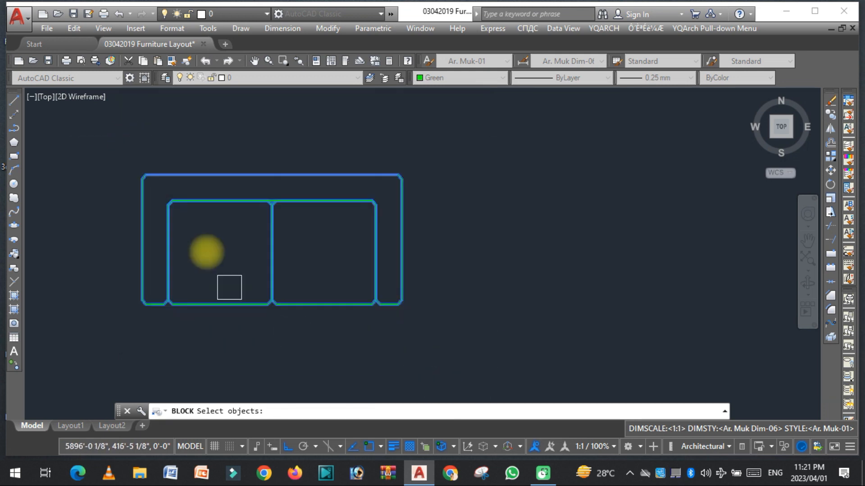
key(space)
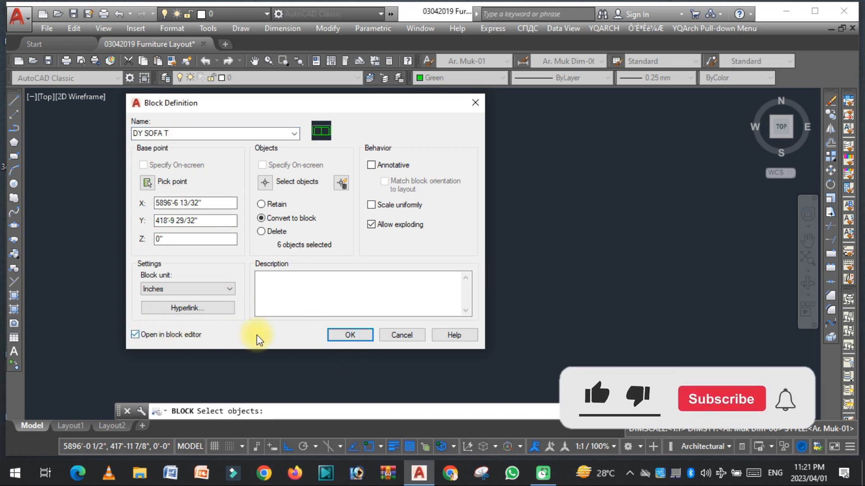
click(350, 335)
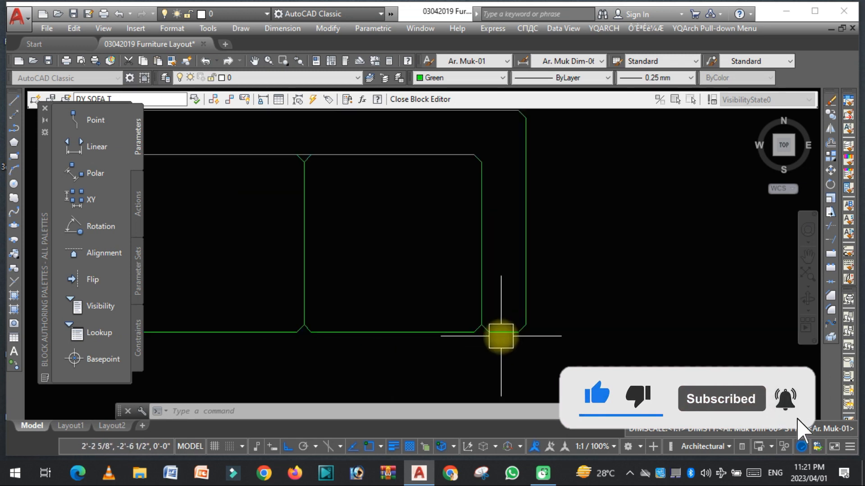
Step: Add a horizontal linear parameter across the right seat, from the midpoint of the seat divider to the seat's outer edge
click(268, 61)
drag(302, 265, 290, 167)
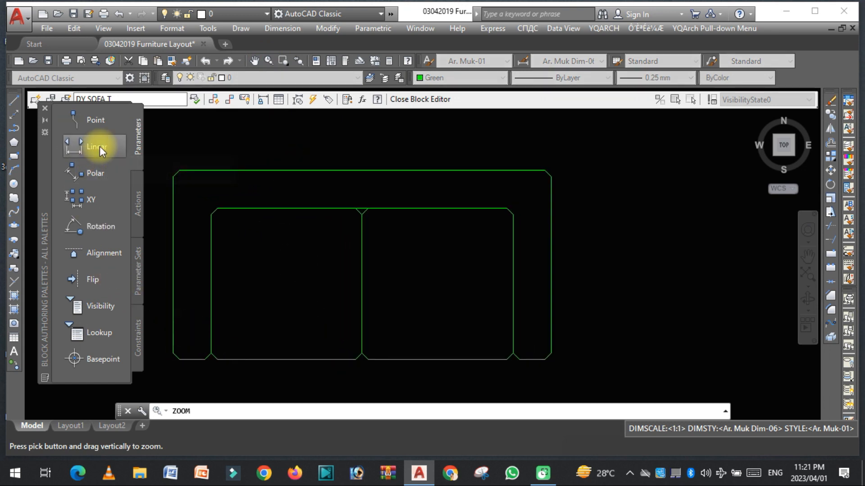
click(99, 145)
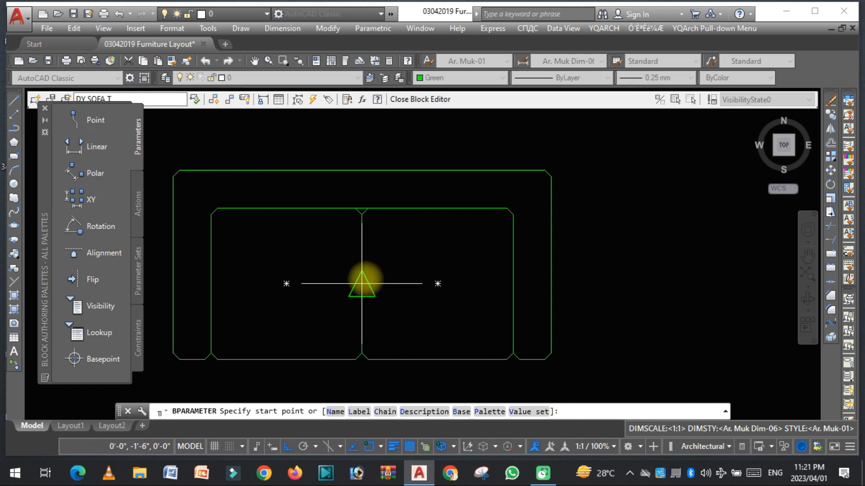
click(361, 284)
click(514, 286)
click(514, 287)
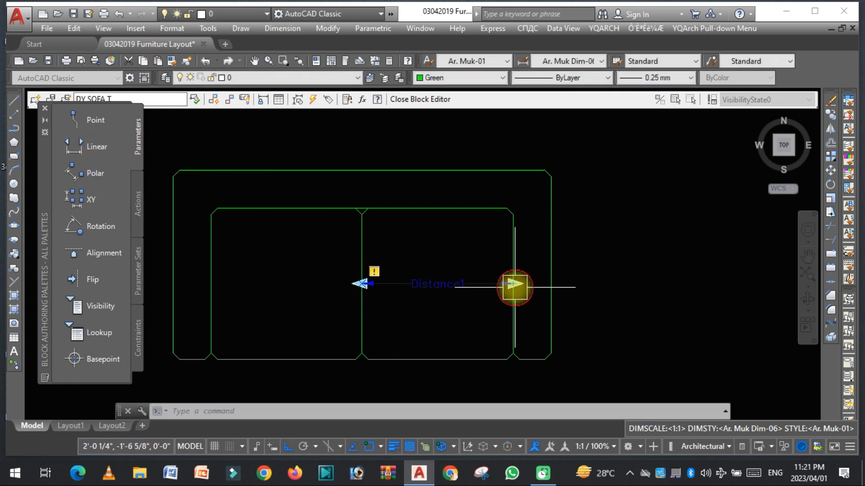
Step: Add a vertical linear parameter on the left seat, from the midpoint of its back edge to its front edge
click(97, 147)
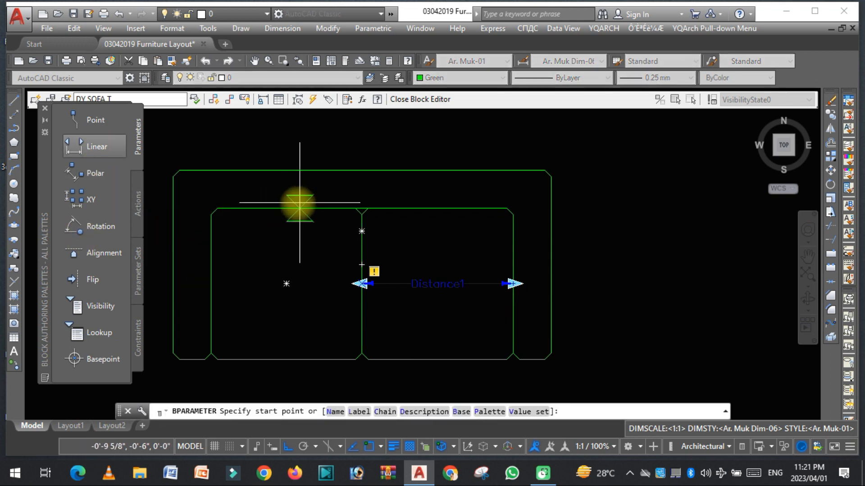
click(286, 209)
click(290, 367)
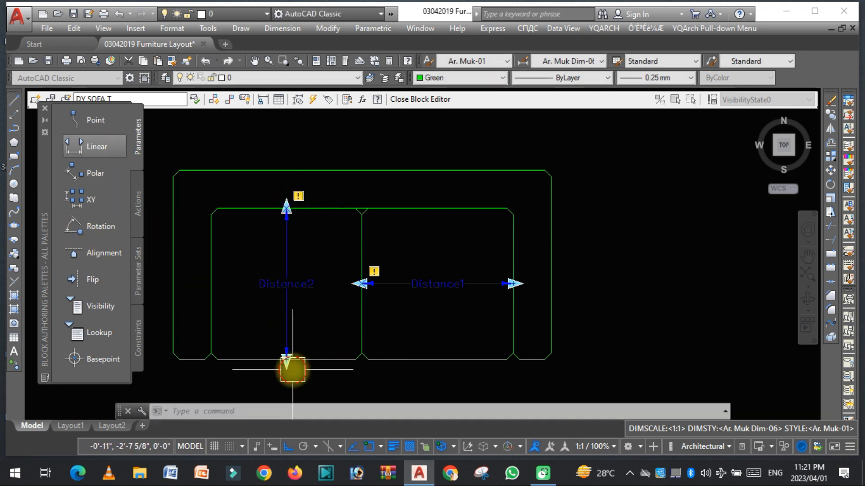
Step: Add a vertical linear parameter along the left arm's full depth, with its label outside the sofa frame
key(Return)
click(179, 170)
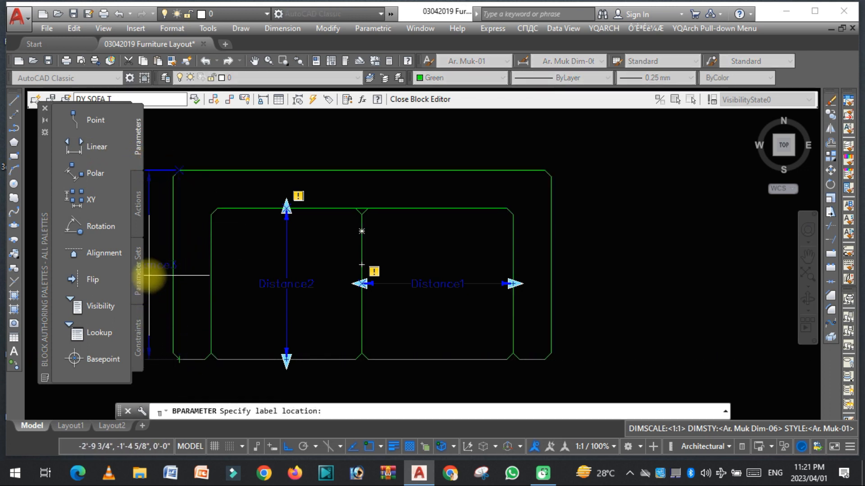
click(151, 275)
Step: Set the number of grips to 1 for all three linear parameters
click(158, 265)
click(285, 286)
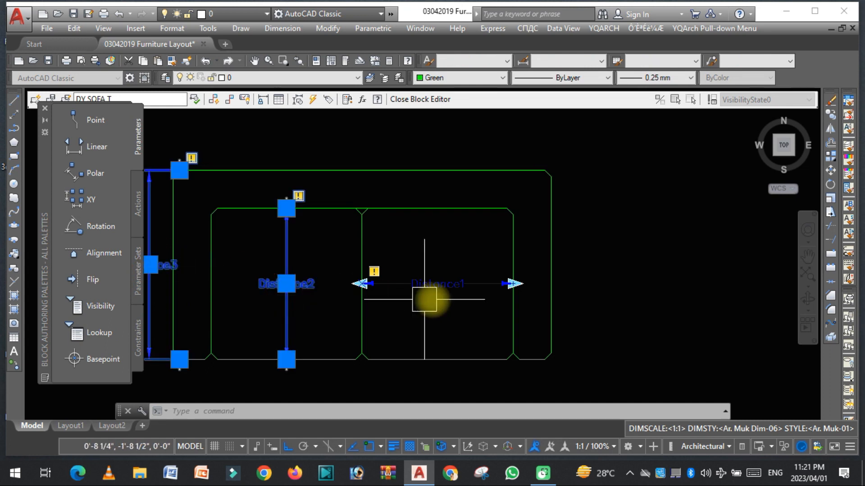
click(453, 283)
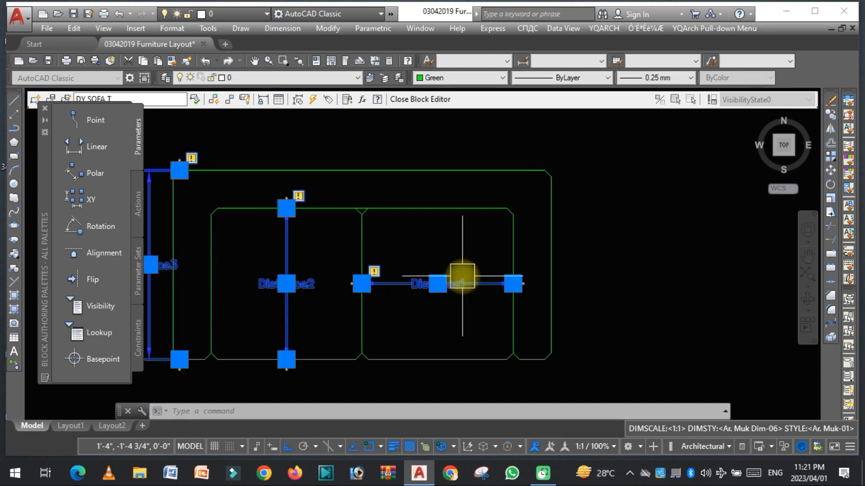
key(ctrl+1)
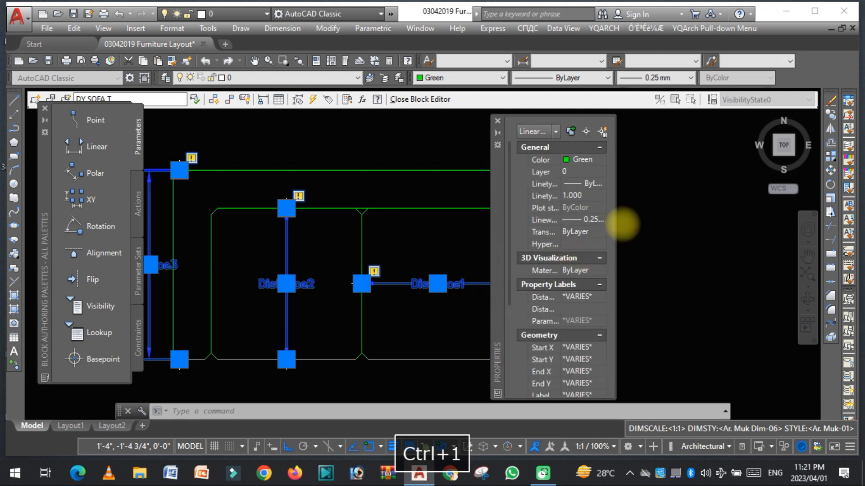
scroll(589, 371, down, 5)
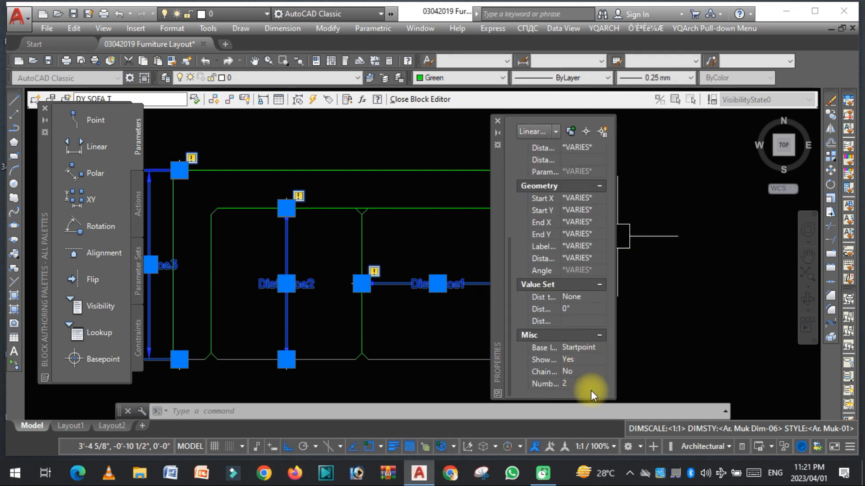
click(581, 384)
click(599, 385)
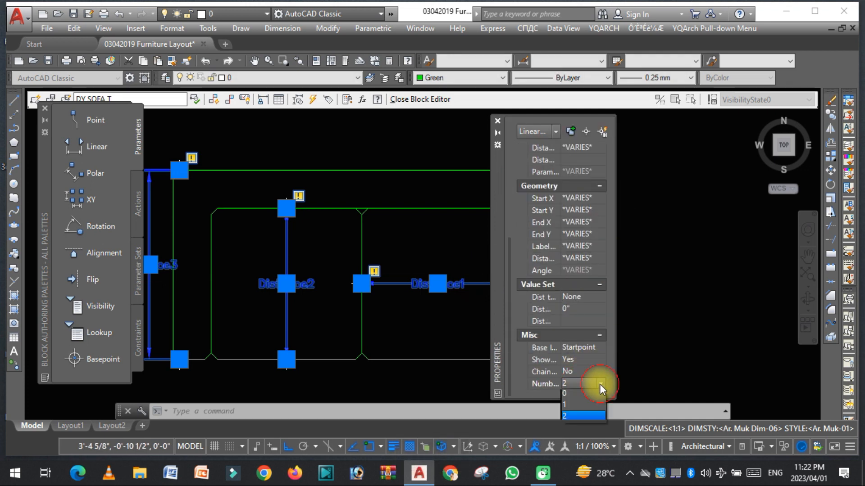
click(580, 406)
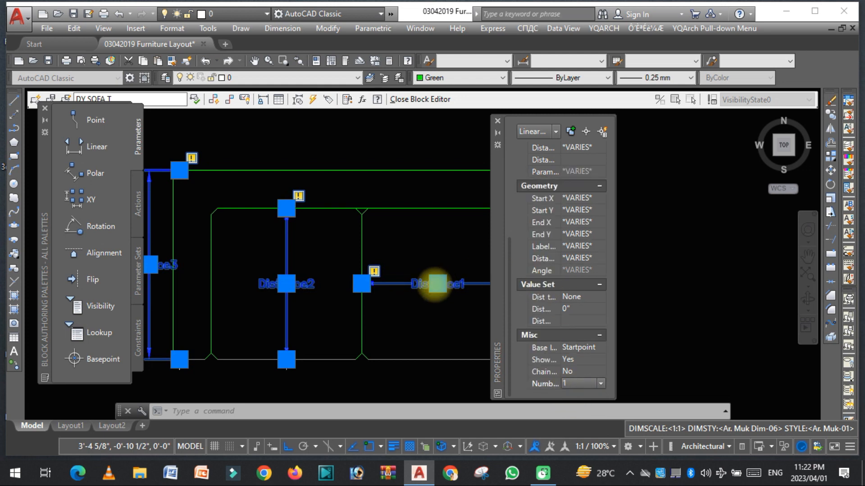
key(Escape)
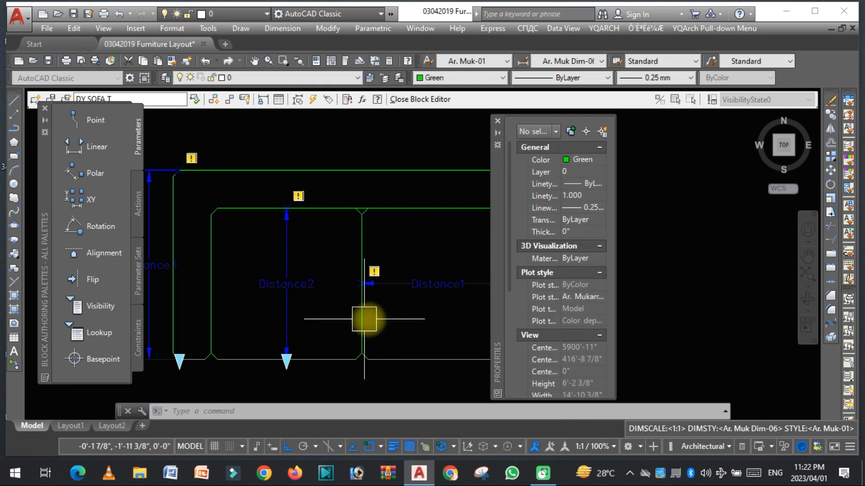
Step: Set the right seat's horizontal parameter to distance type Increment with a 2' increment, 24-inch minimum and 240-inch maximum
click(451, 292)
drag(497, 180, 600, 179)
scroll(693, 373, down, 5)
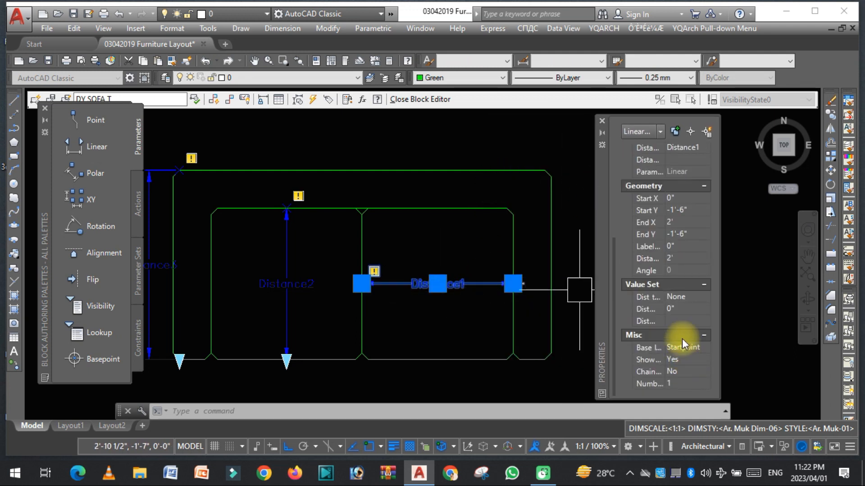
click(703, 296)
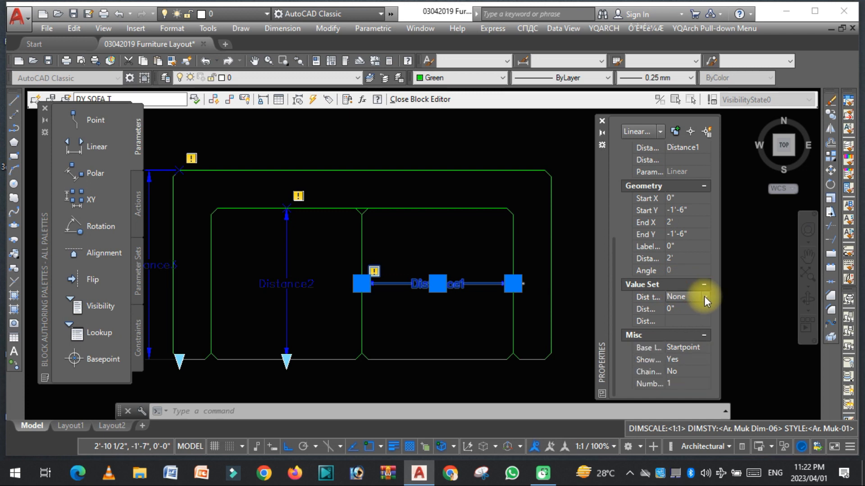
click(689, 321)
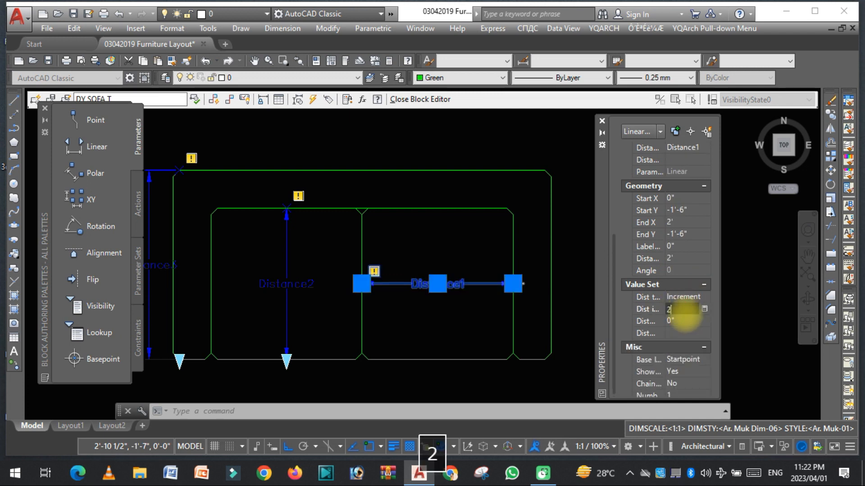
click(678, 321)
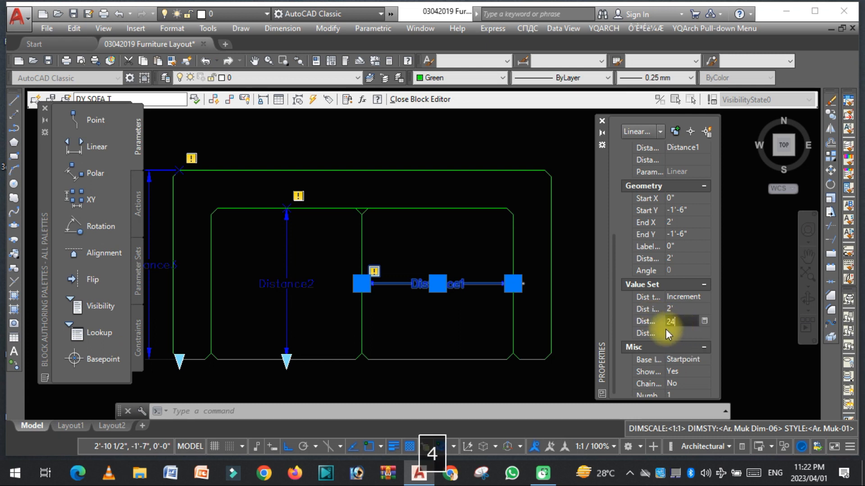
key(Return)
click(679, 333)
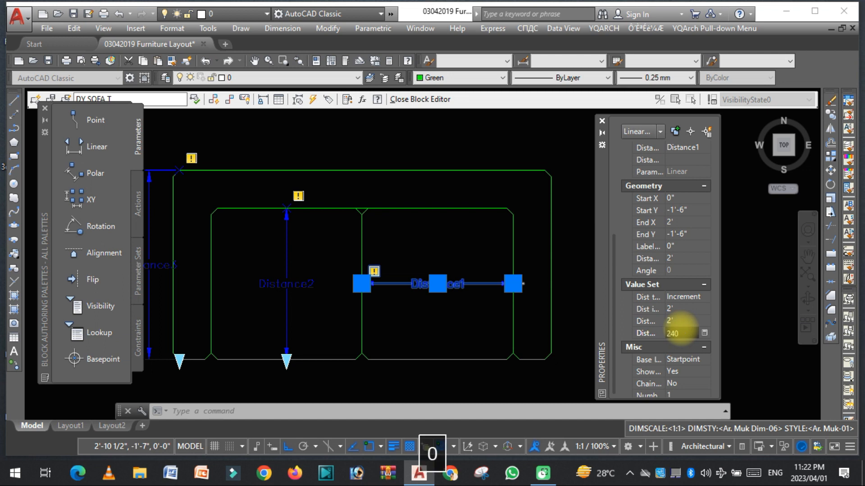
key(Return)
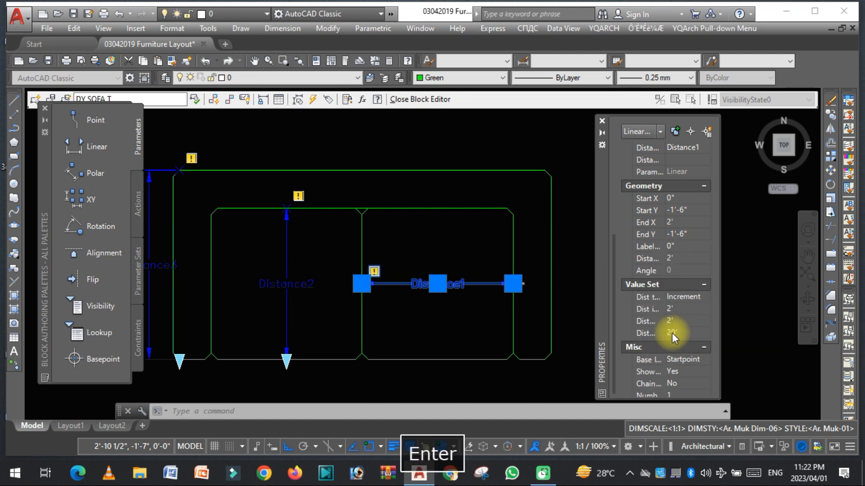
Step: Close the properties and add an alignment parameter at the midpoint of the sofa's back edge, aligned along that edge
click(602, 120)
key(Escape)
scroll(372, 208, down, 2)
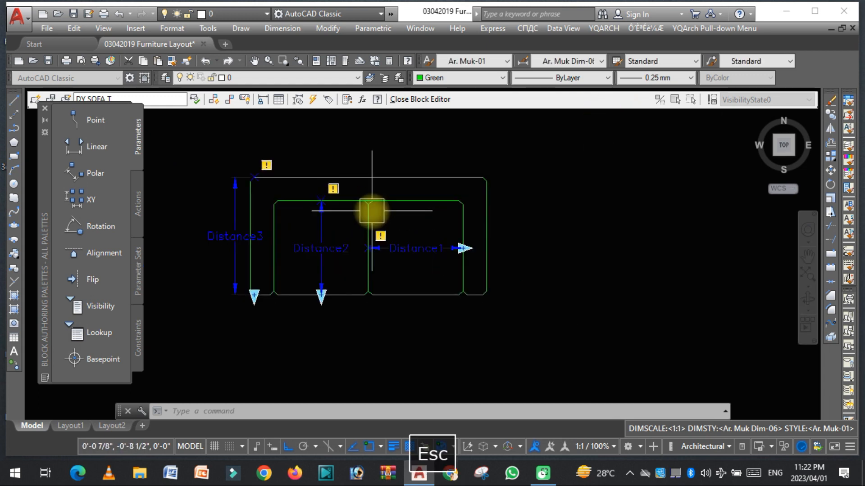
scroll(362, 225, up, 2)
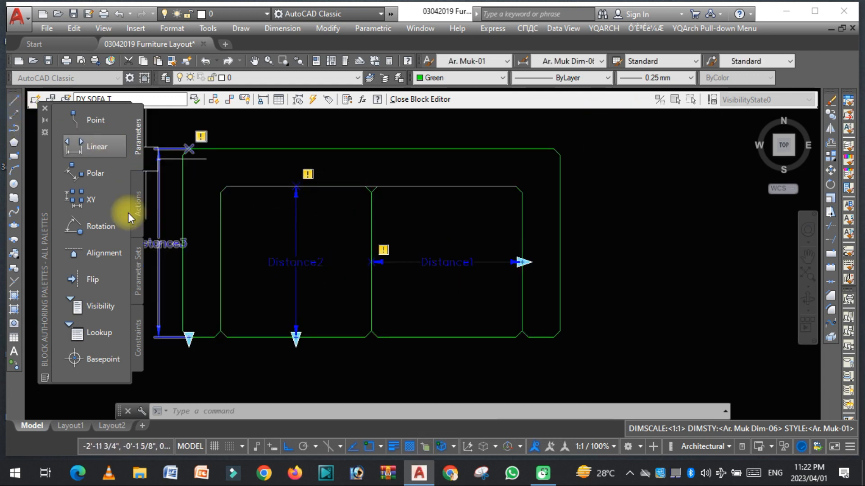
click(102, 254)
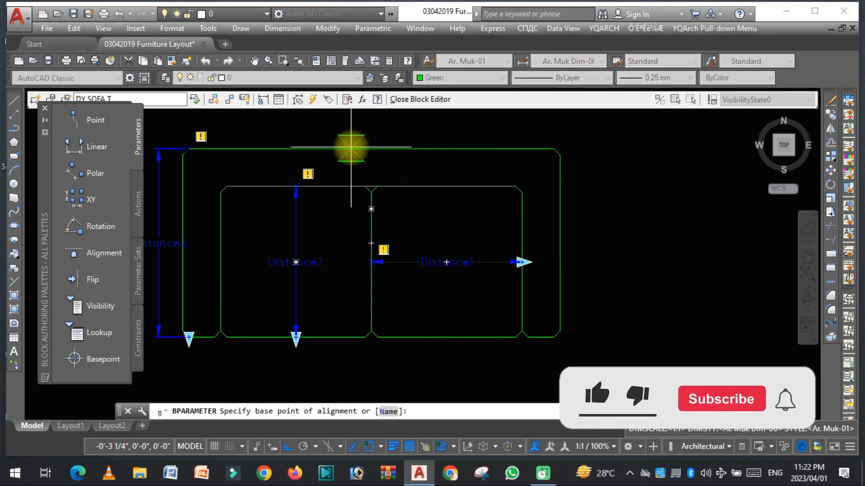
click(371, 149)
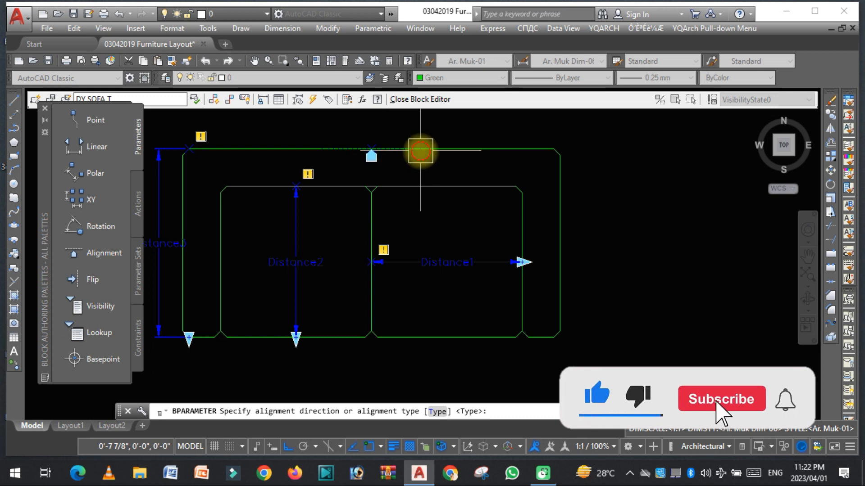
click(421, 151)
Step: Add an alignment parameter at the midpoint of the left arm's outer edge, aligned vertically along that edge
scroll(443, 222, down, 2)
scroll(343, 275, up, 2)
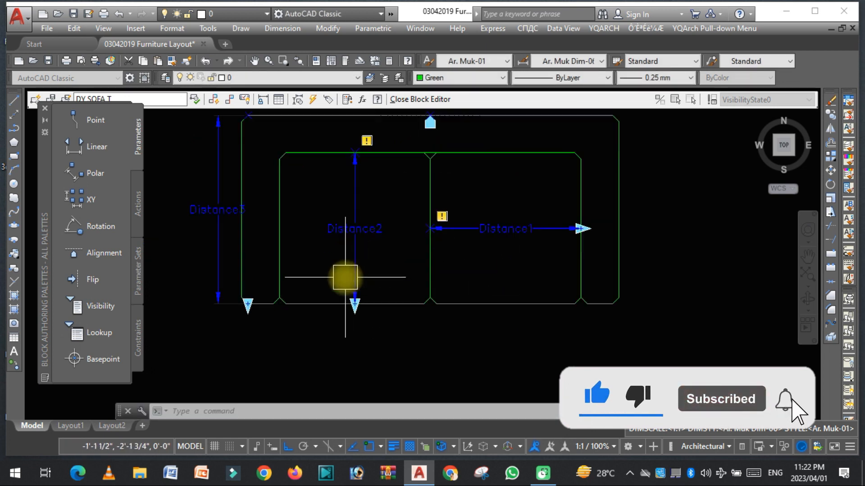
click(92, 263)
click(242, 209)
click(253, 166)
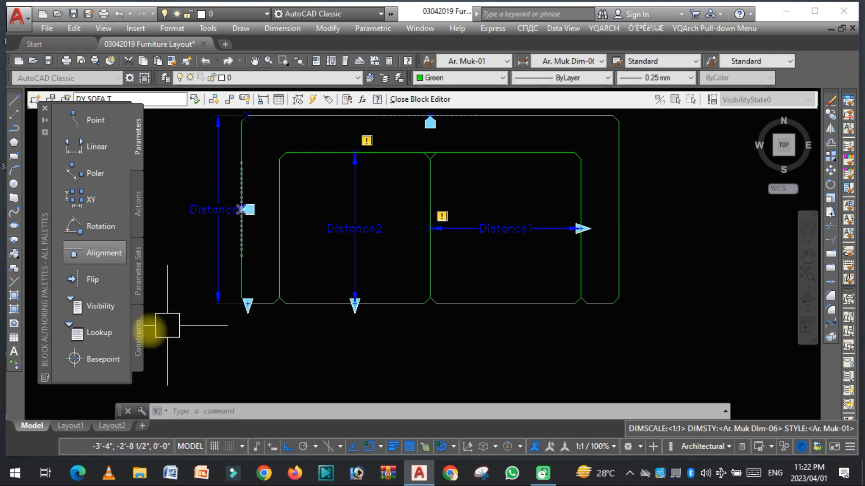
click(90, 280)
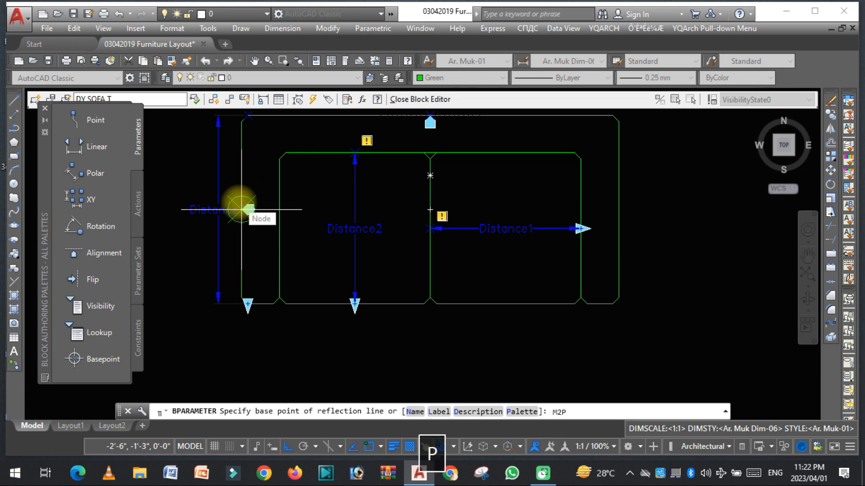
text(M2P)
key(space)
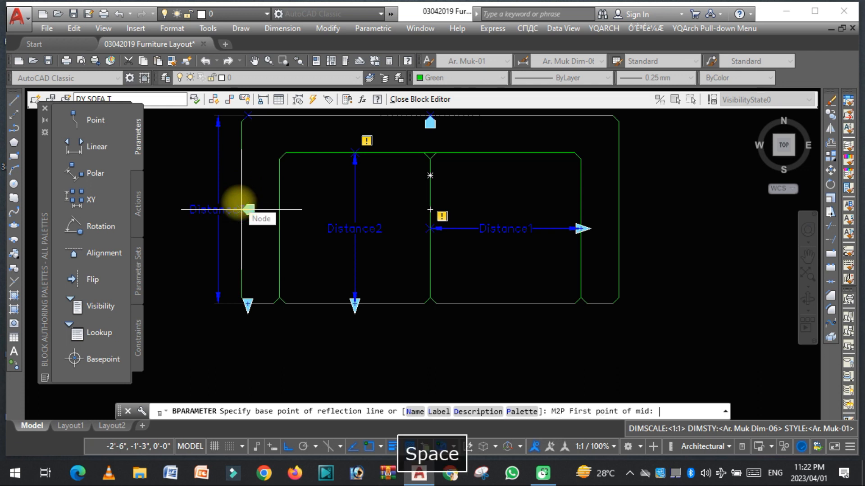
scroll(244, 210, up, 3)
click(235, 212)
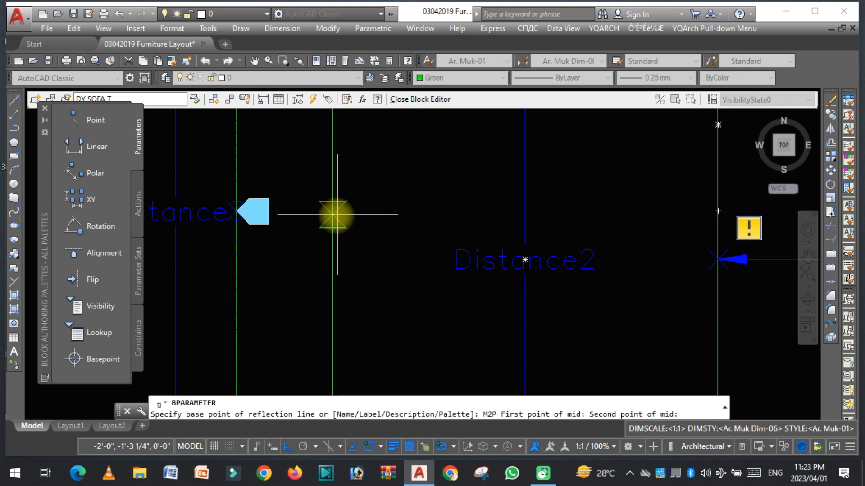
scroll(296, 248, down, 2)
key(Escape)
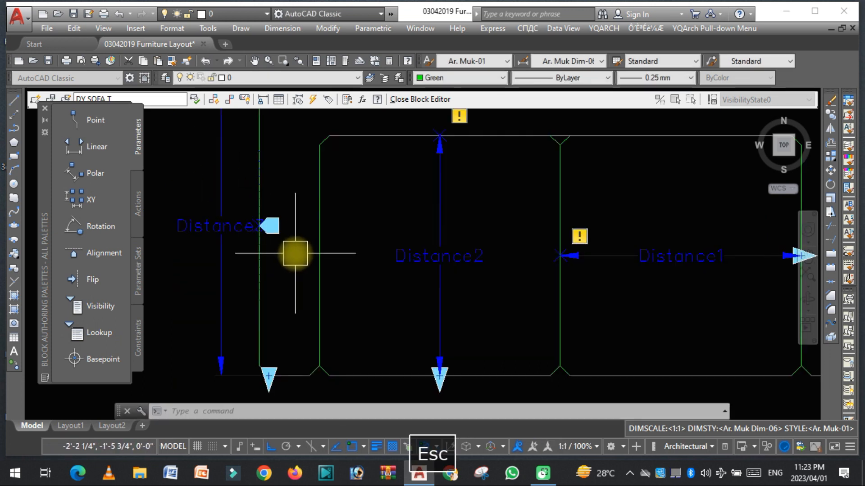
Step: Add a flip parameter based midway (M2P) between the left arm's outer and inner edges, with its label just below
click(96, 281)
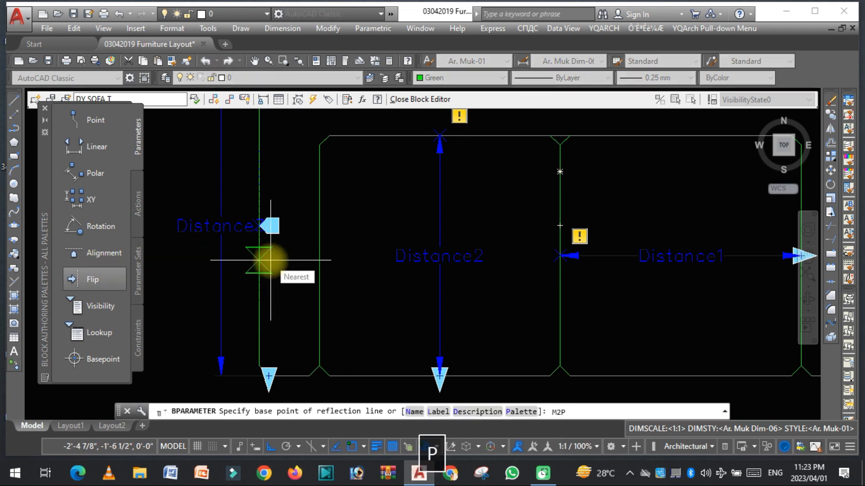
text(M2P)
key(space)
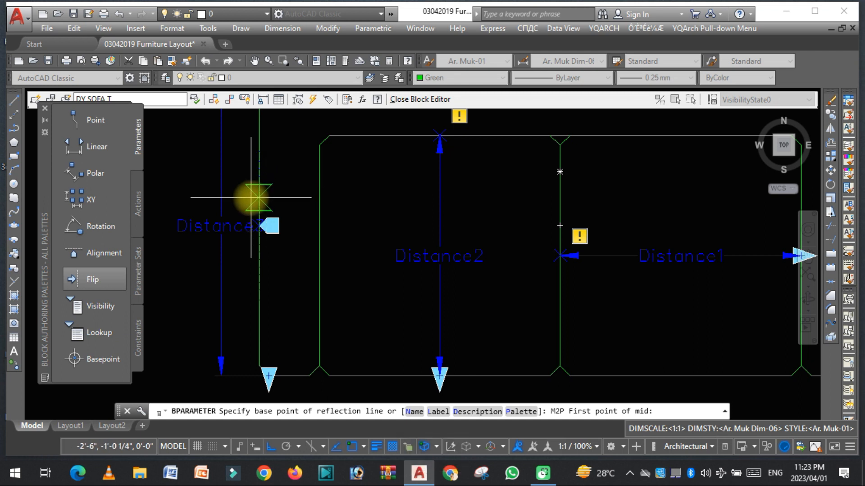
scroll(260, 226, up, 2)
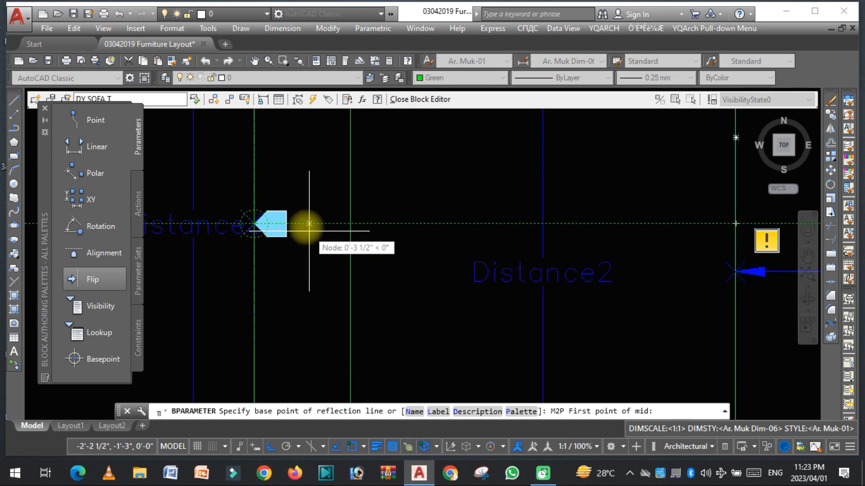
click(253, 224)
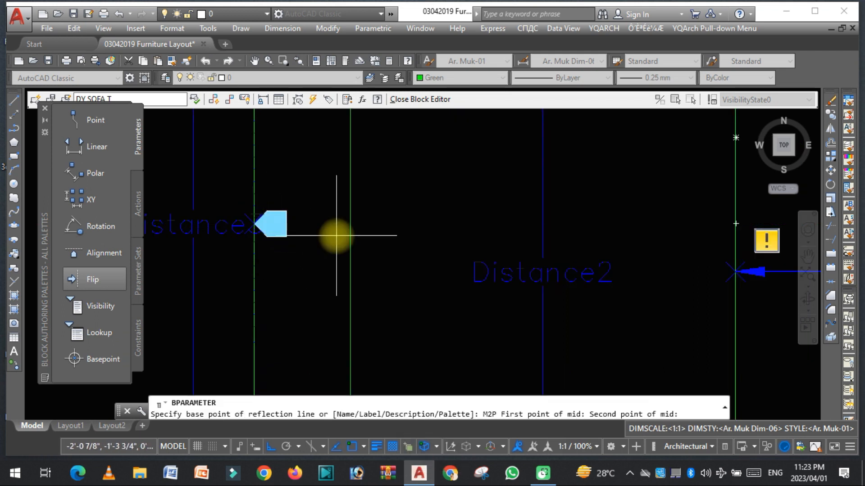
click(350, 222)
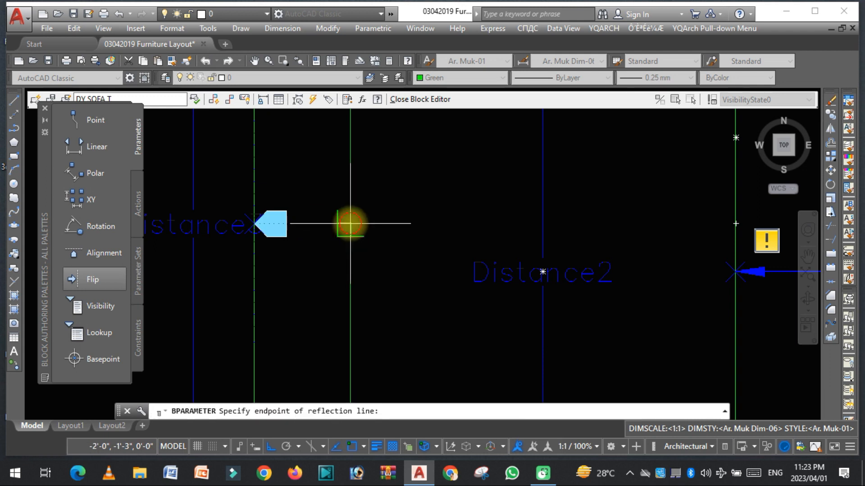
click(302, 222)
click(289, 268)
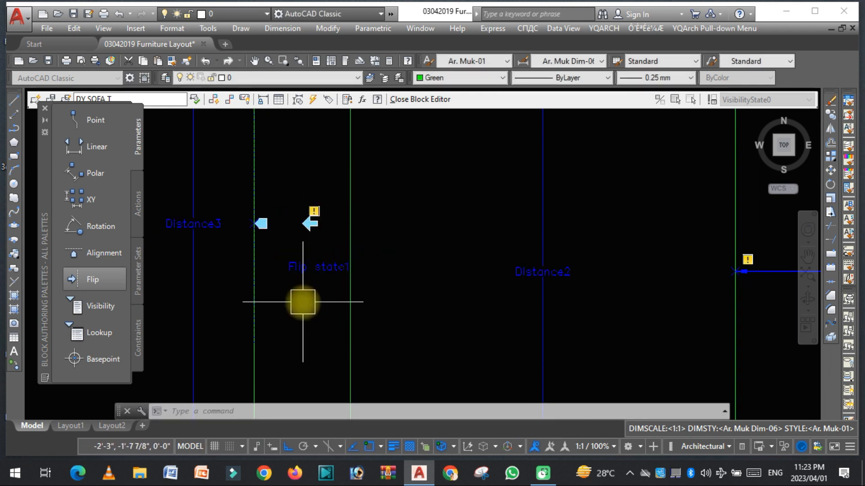
Step: Add a flip parameter based midway (M2P) between the sofa's outer back edge and the seats' back edge, with its label beside it
scroll(284, 261, down, 3)
scroll(380, 145, up, 4)
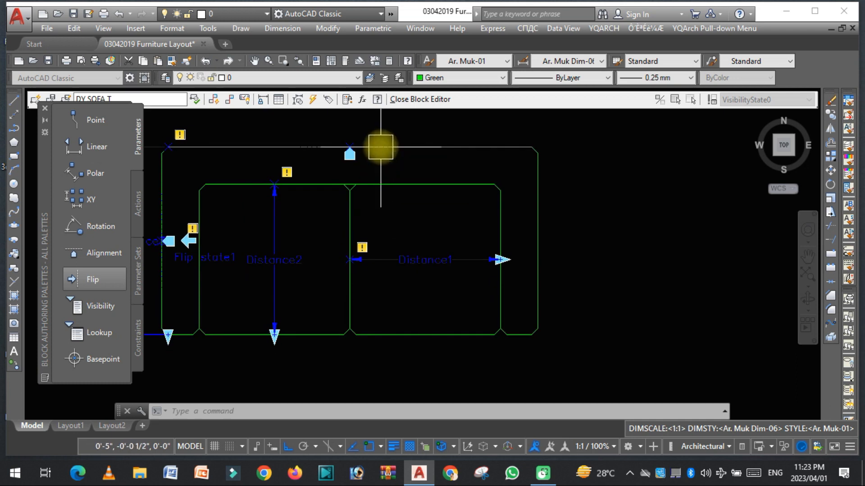
scroll(343, 247, down, 4)
scroll(255, 242, up, 4)
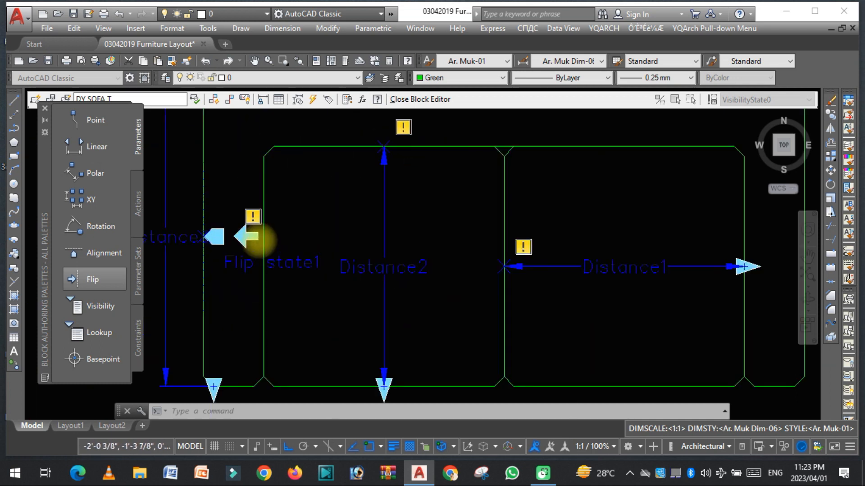
click(96, 282)
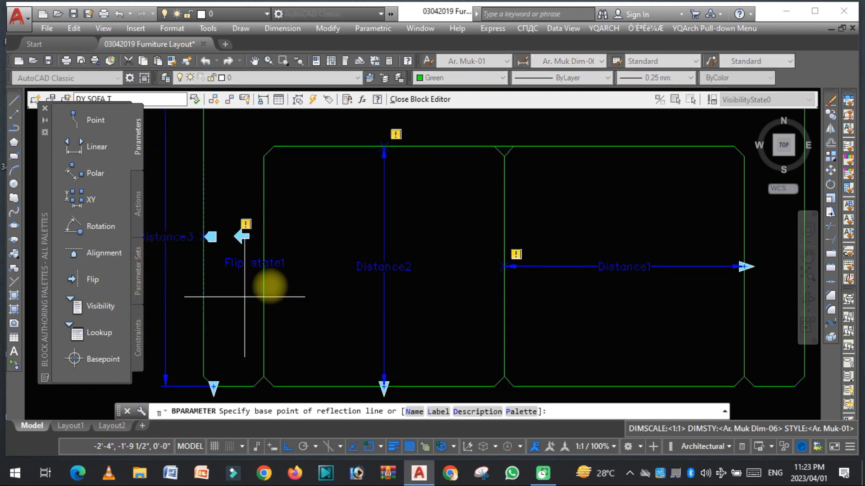
scroll(315, 265, down, 4)
scroll(390, 220, up, 4)
text(m2p)
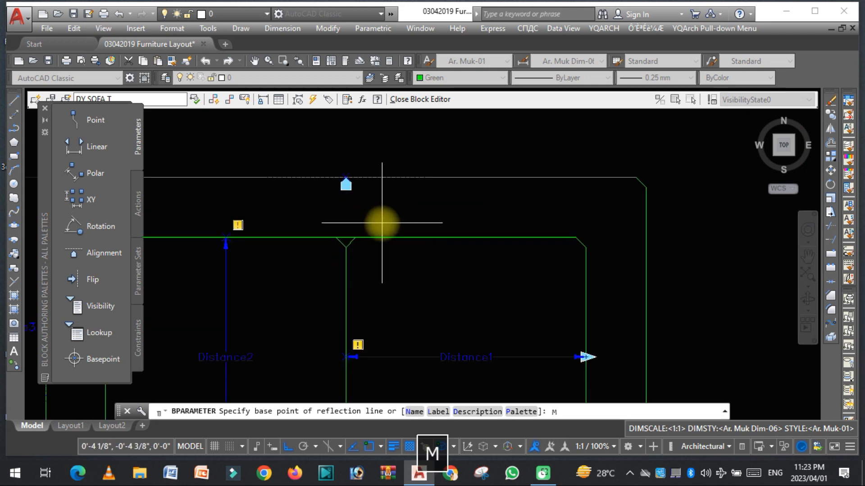
key(space)
click(346, 177)
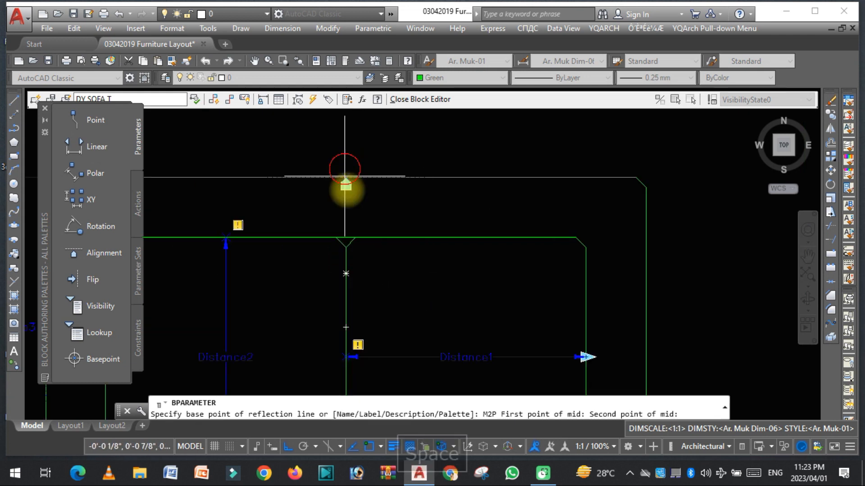
click(346, 231)
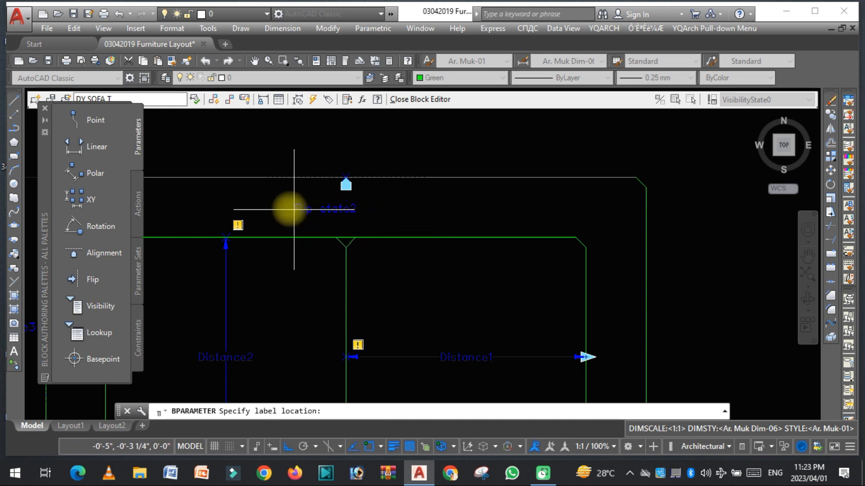
click(301, 200)
scroll(332, 154, down, 3)
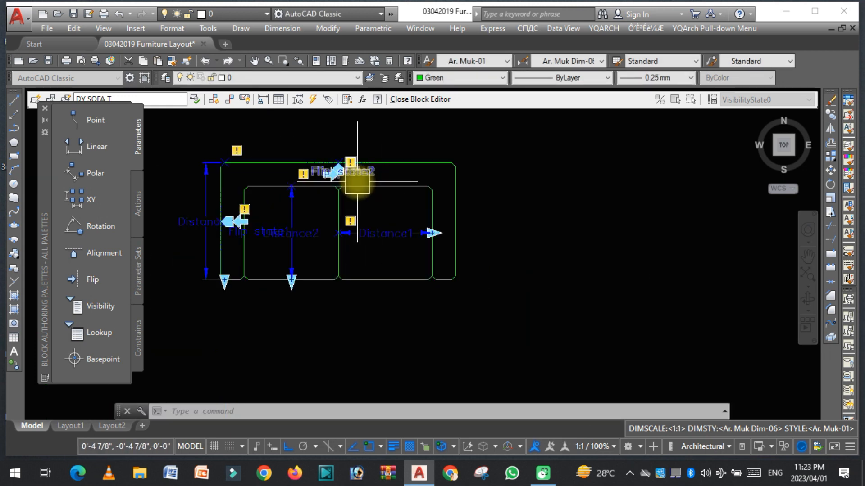
scroll(347, 171, up, 6)
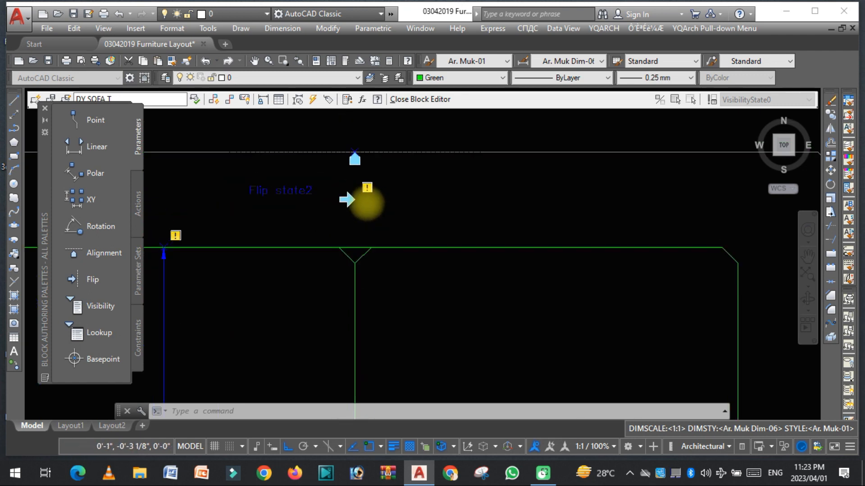
scroll(374, 234, down, 4)
scroll(342, 252, down, 1)
scroll(335, 277, up, 2)
key(Escape)
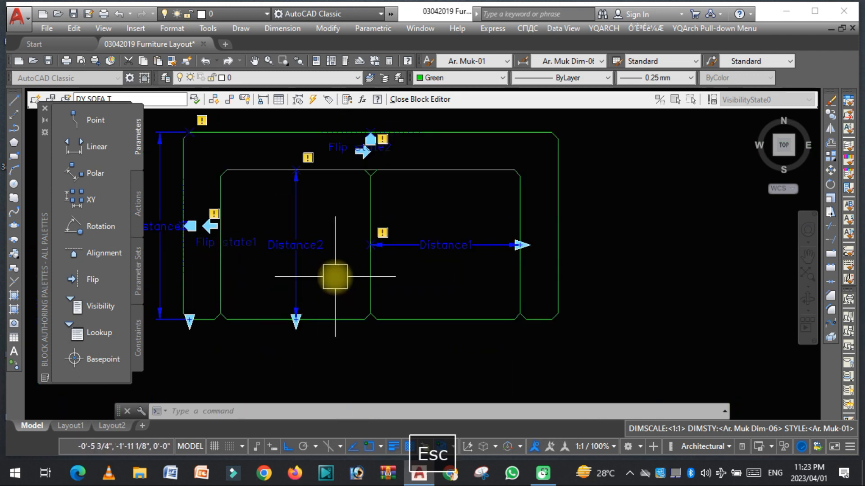
click(138, 203)
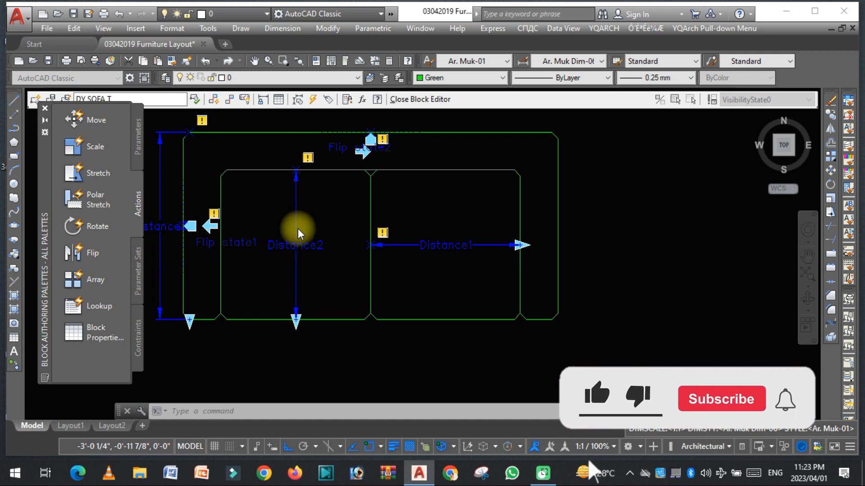
scroll(386, 265, down, 2)
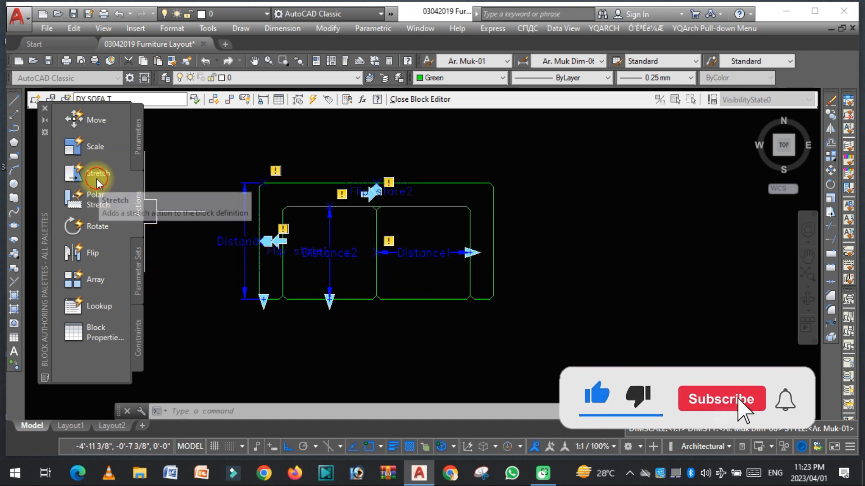
click(95, 199)
scroll(554, 293, up, 2)
click(405, 245)
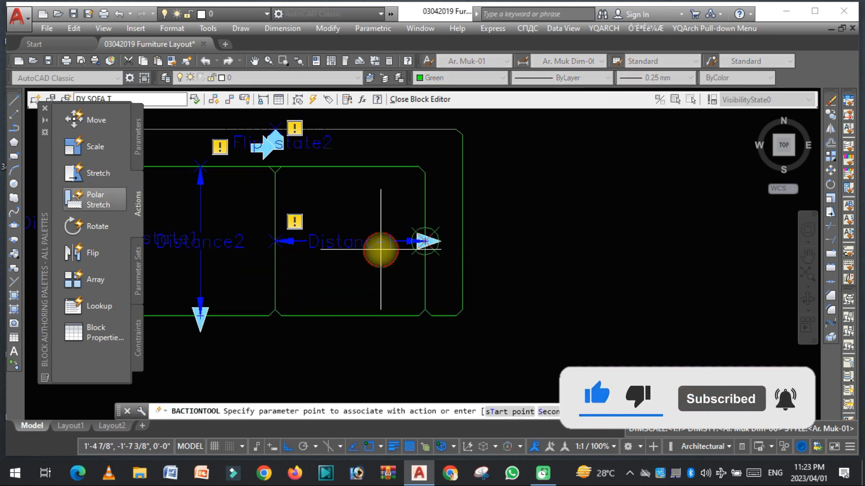
scroll(360, 259, down, 2)
key(Return)
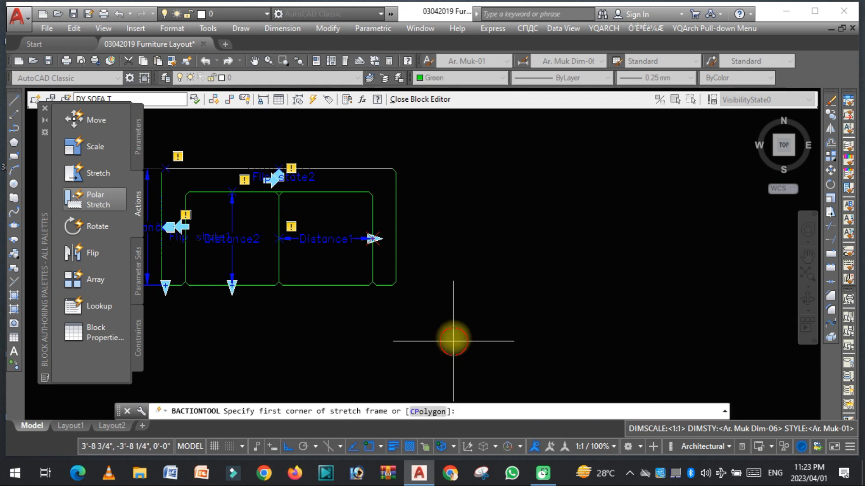
key(Escape)
Step: Start a stretch action on the right seat's width parameter, tied to its right end, with a stretch frame enclosing the sofa's right side
scroll(332, 257, up, 4)
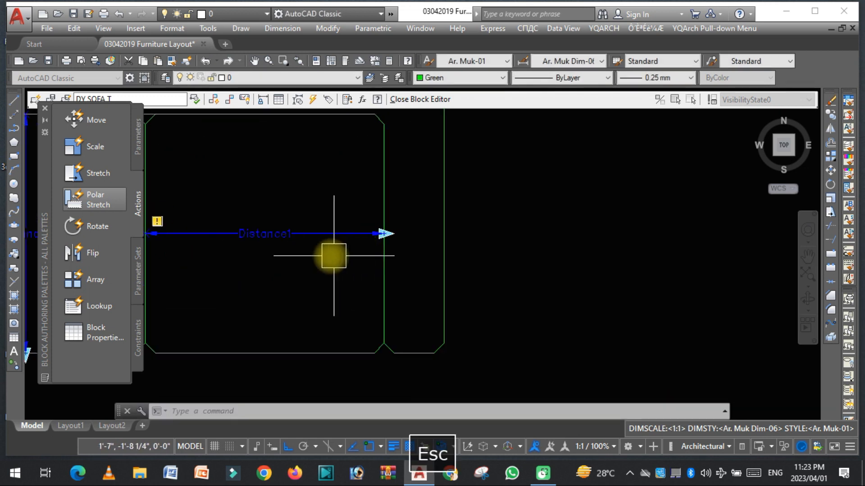
click(102, 177)
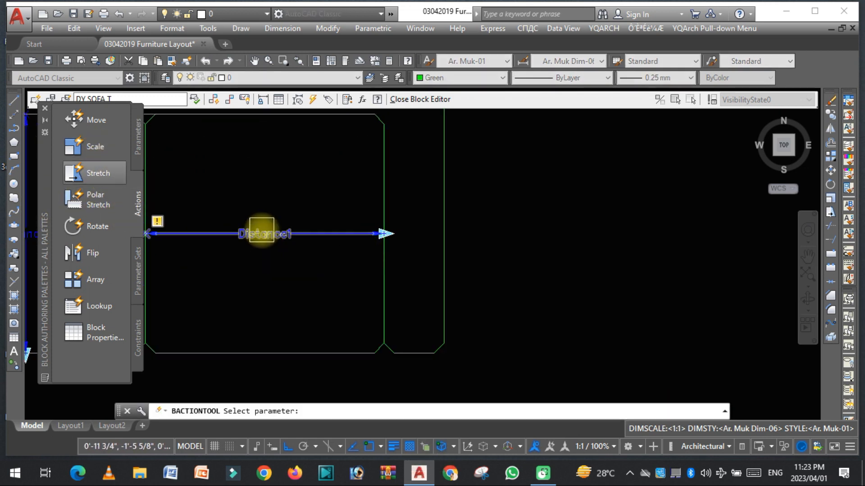
click(260, 233)
scroll(405, 240, up, 4)
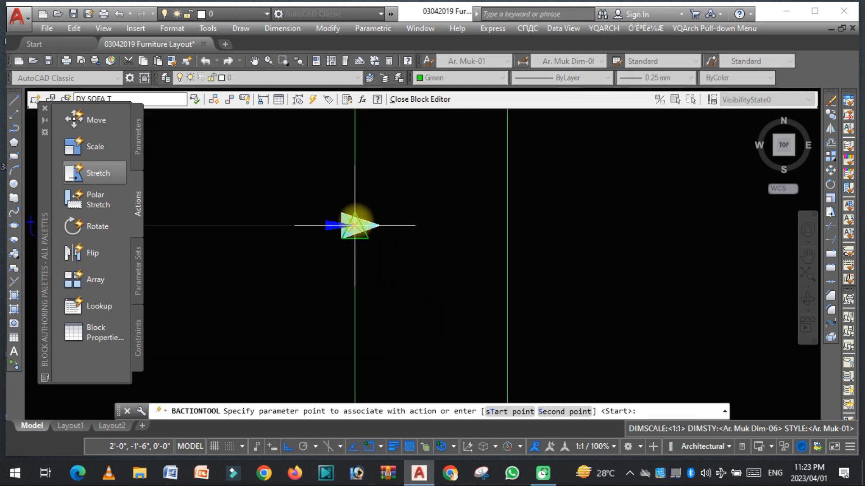
click(355, 225)
scroll(373, 208, down, 5)
click(465, 335)
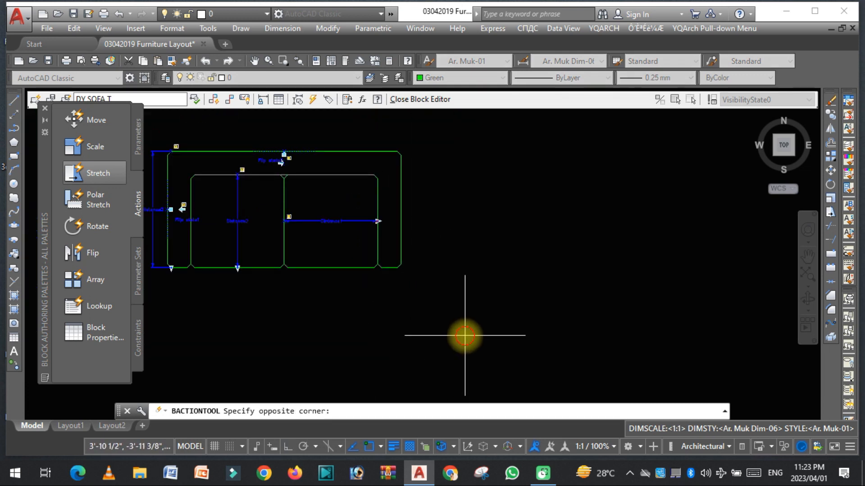
click(340, 120)
Step: Add the sofa's outer back-and-arms outline and the right seat's width parameter to the stretch action and finish it
scroll(399, 261, up, 2)
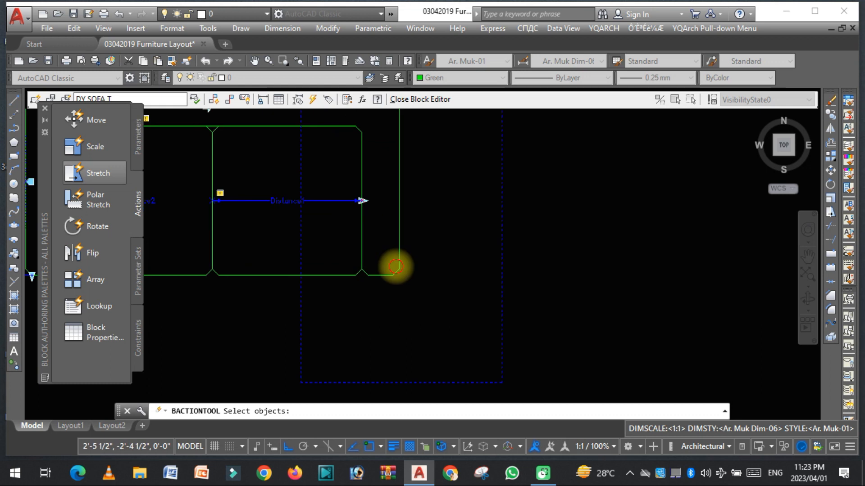
scroll(400, 254, down, 2)
scroll(293, 193, up, 2)
click(235, 194)
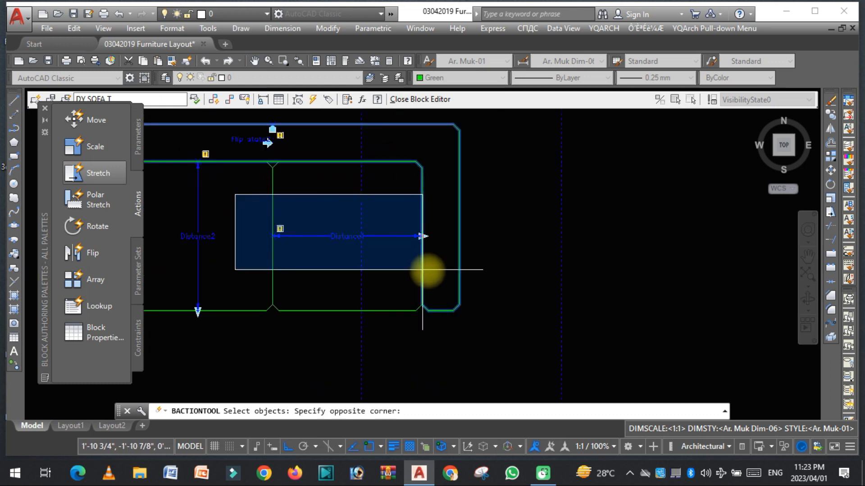
click(490, 260)
scroll(410, 257, down, 2)
key(space)
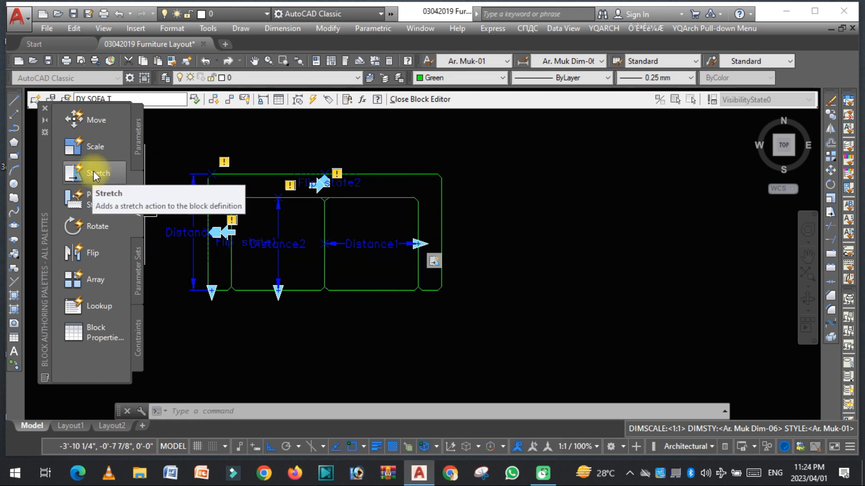
Step: Add an array action to the right seat's width parameter, repeating the right seat, and enter the distance between columns
click(96, 279)
scroll(247, 289, down, 2)
scroll(396, 294, up, 2)
scroll(311, 274, up, 2)
click(247, 225)
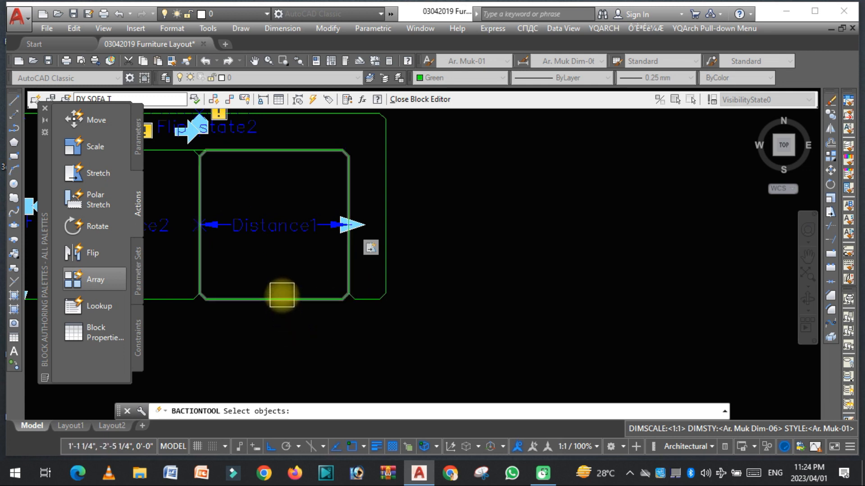
key(space)
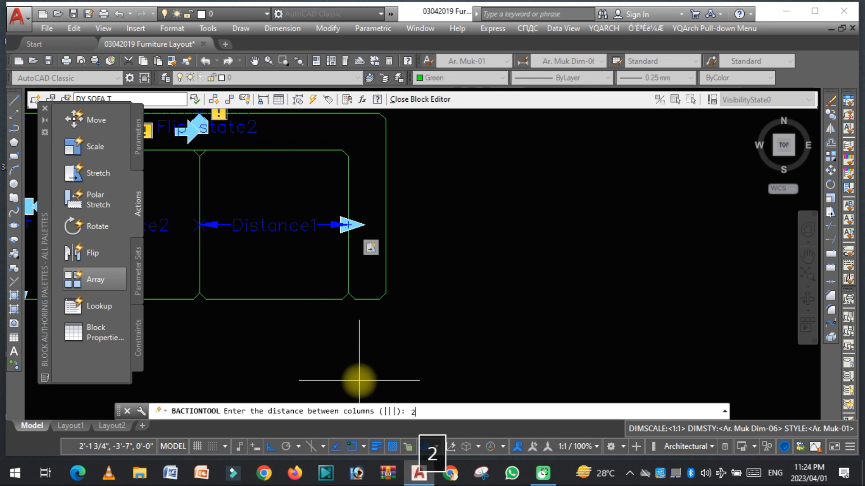
key(space)
scroll(432, 255, down, 2)
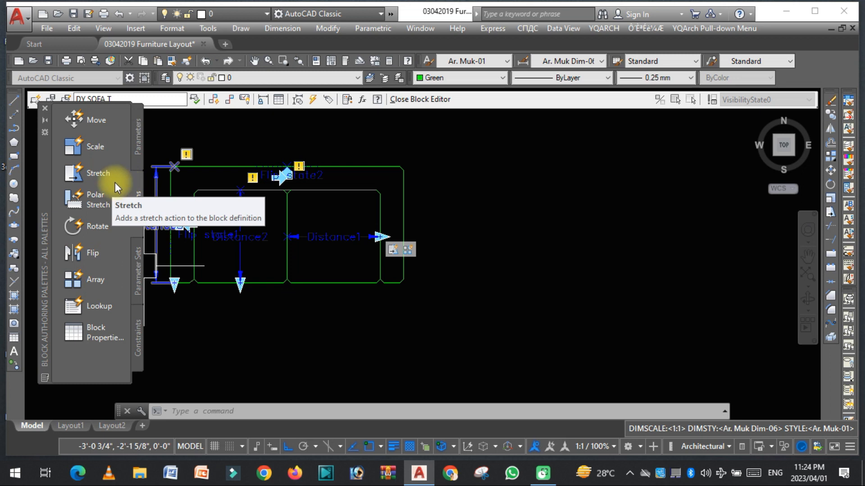
Step: Start a stretch action on the left seat's depth parameter, tied to its lower end, with a stretch frame around the seat's front edge
click(98, 174)
scroll(234, 288, up, 2)
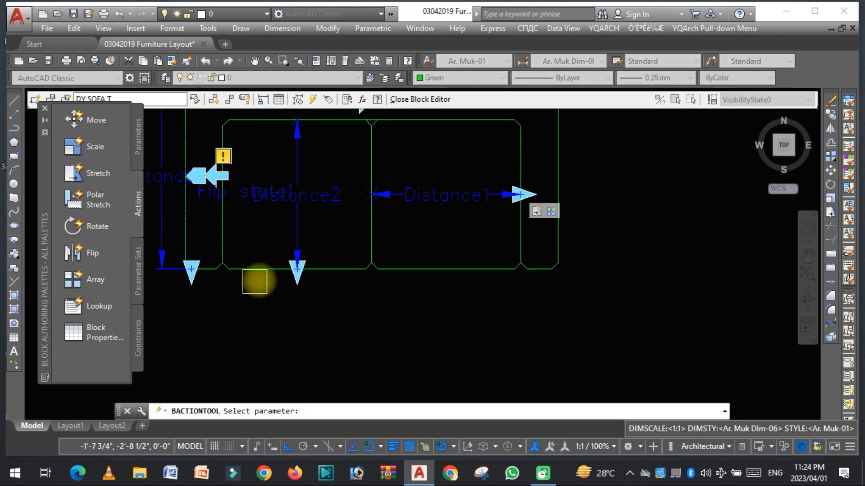
click(302, 232)
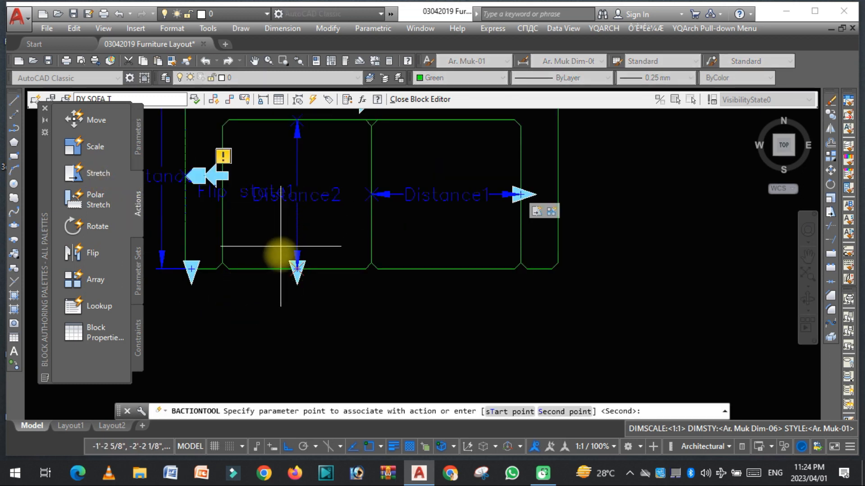
scroll(296, 280, up, 3)
click(309, 239)
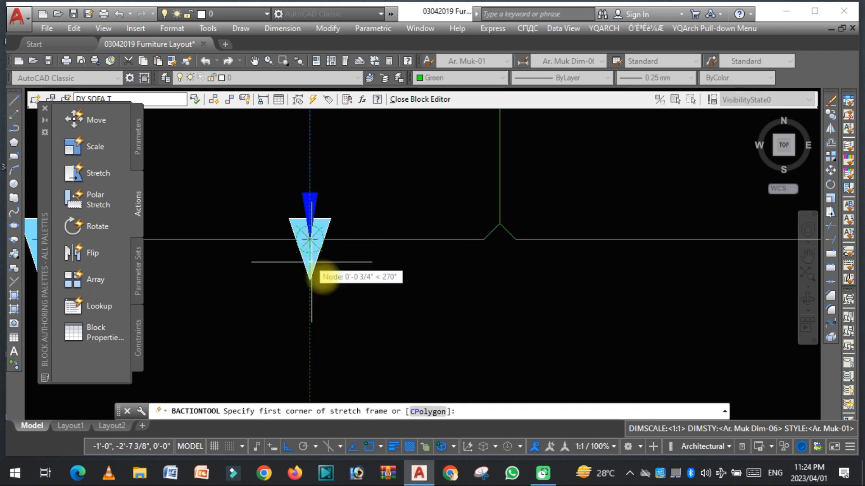
scroll(328, 274, down, 3)
click(416, 310)
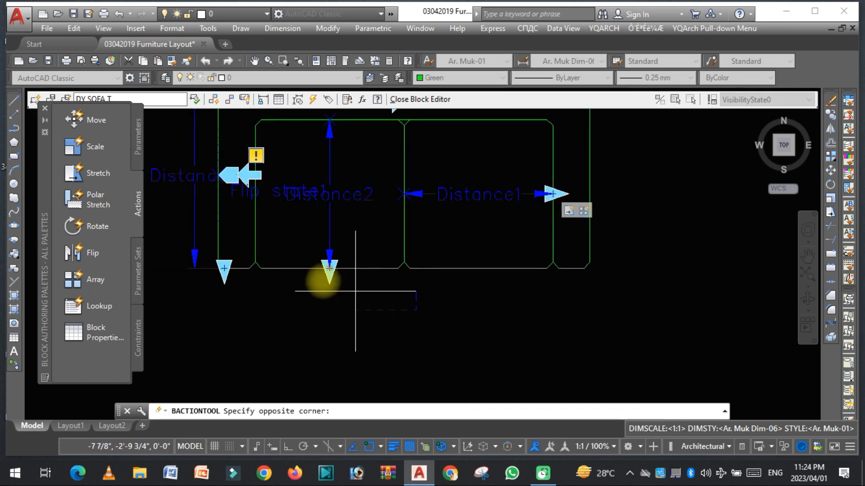
click(242, 233)
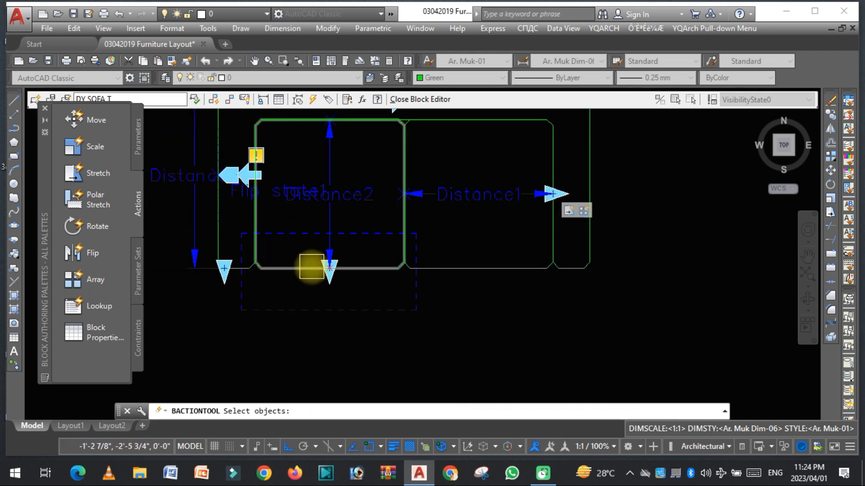
Step: Select the left seat outline and its depth parameter as the objects of the stretch action and finish it
scroll(336, 287, up, 2)
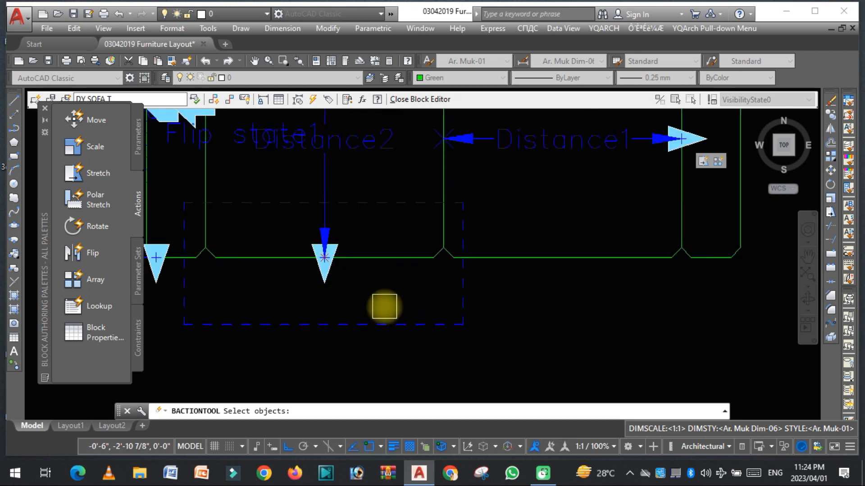
click(375, 297)
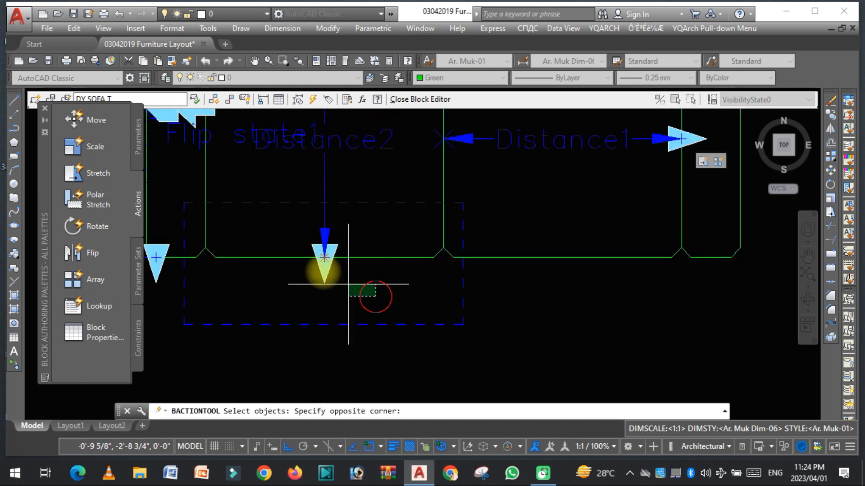
click(264, 214)
scroll(320, 297, down, 2)
key(space)
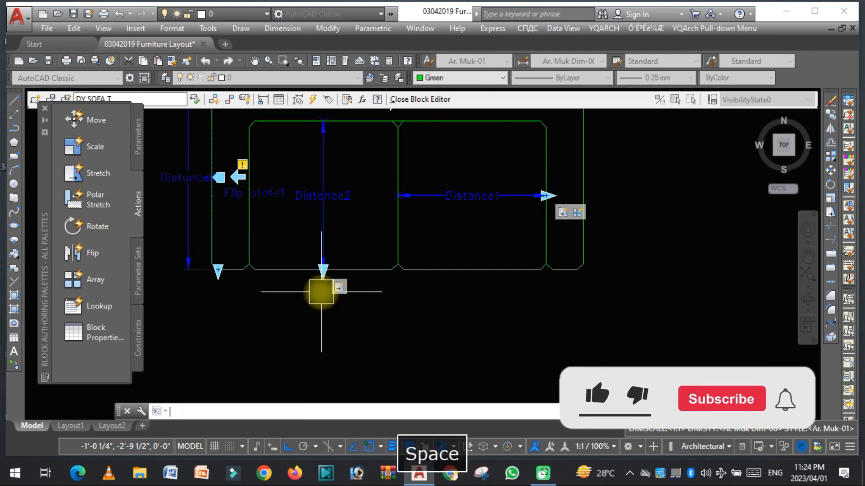
Step: Start a stretch action on the sofa's overall depth parameter, tied to its lower end, with a stretch frame around the left arm's front end
scroll(311, 292, down, 1)
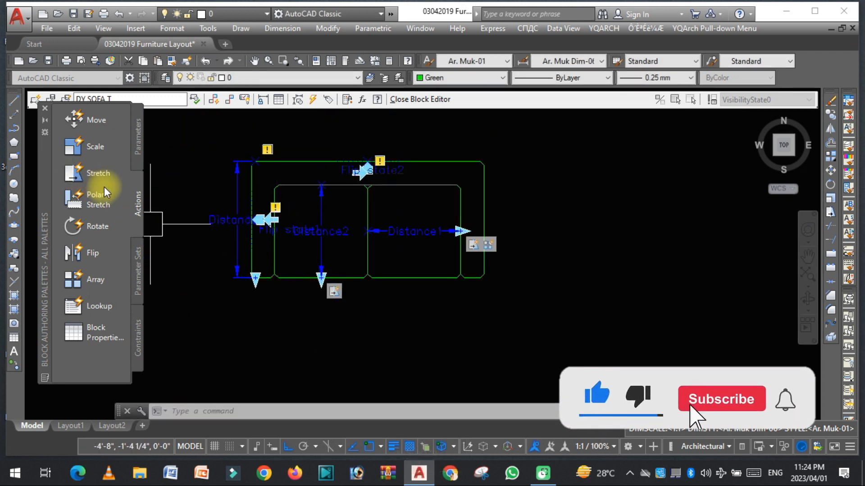
click(93, 176)
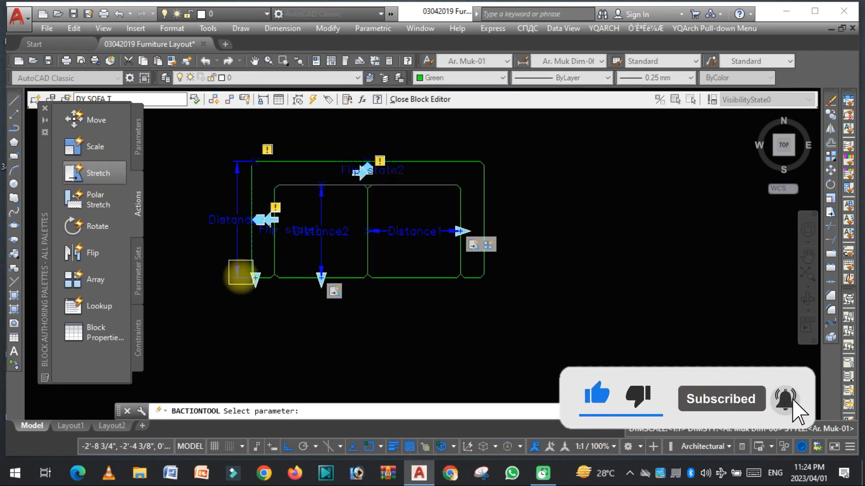
scroll(240, 274, up, 2)
click(219, 191)
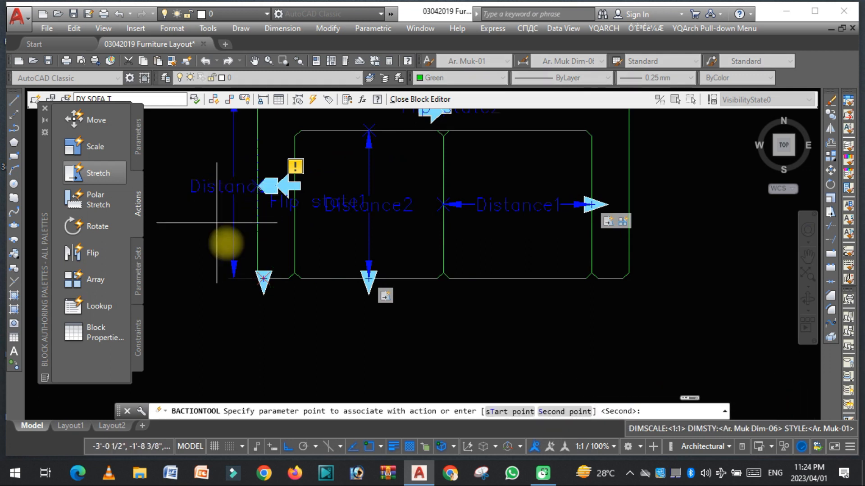
scroll(252, 279, up, 2)
click(272, 278)
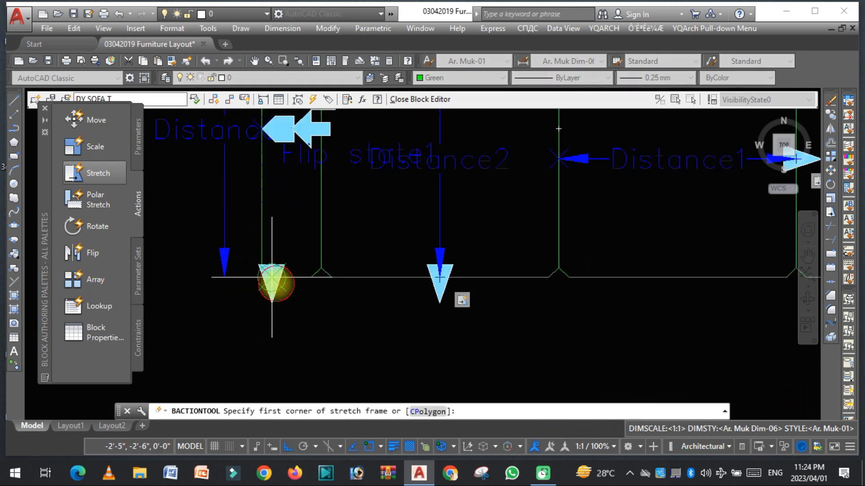
scroll(298, 337, down, 2)
click(323, 335)
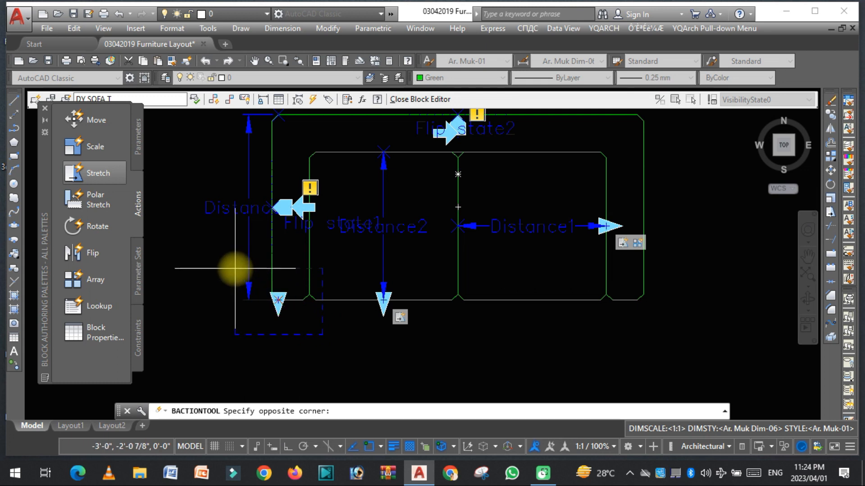
Step: Select the back-and-arms outline and the overall depth parameter as the objects of the stretch action and finish it
scroll(279, 290, up, 2)
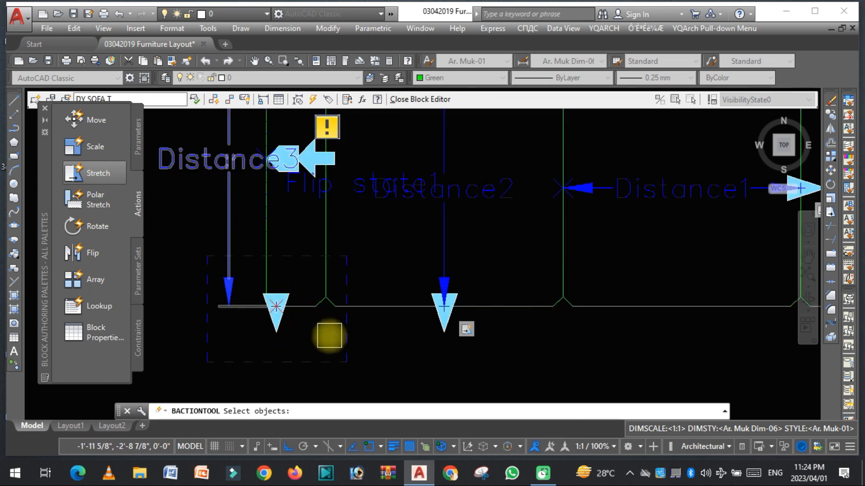
click(324, 338)
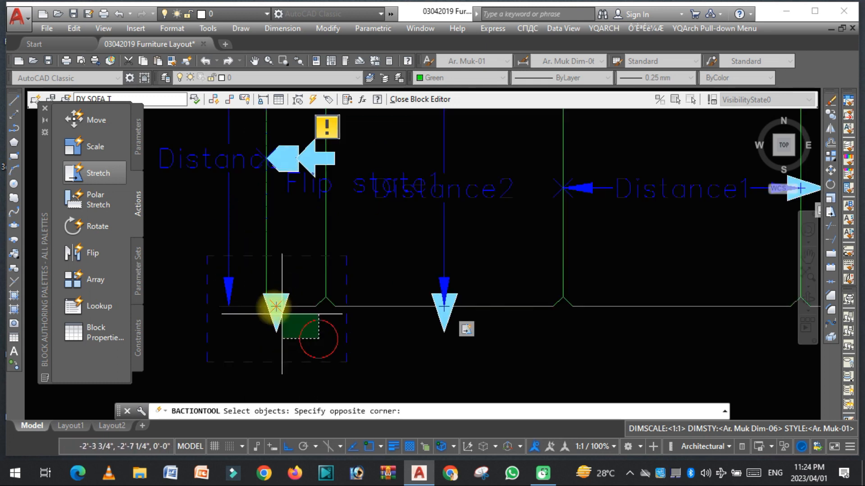
click(220, 266)
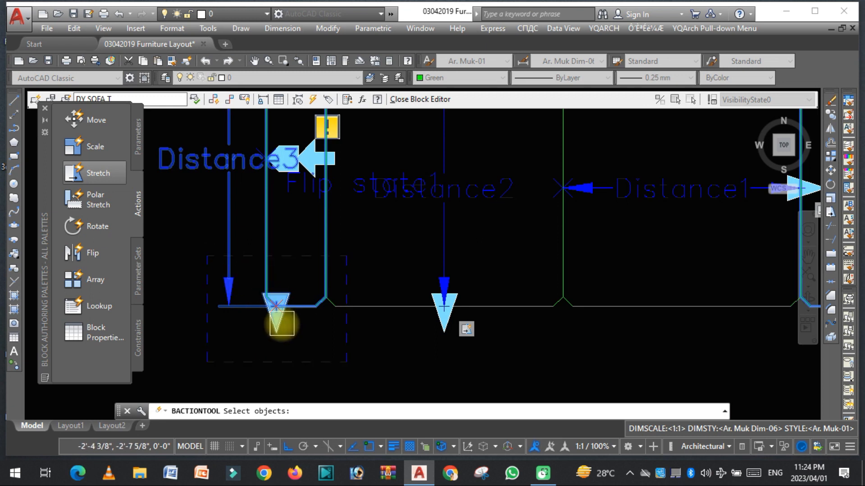
scroll(282, 323, down, 2)
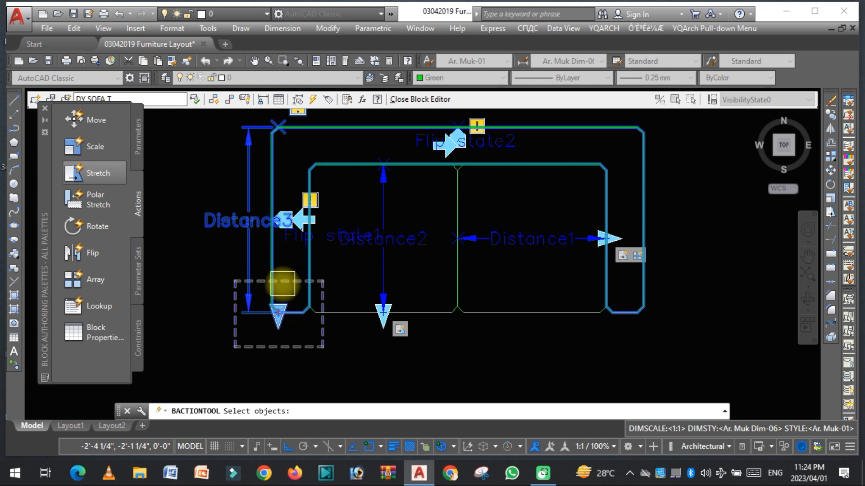
key(space)
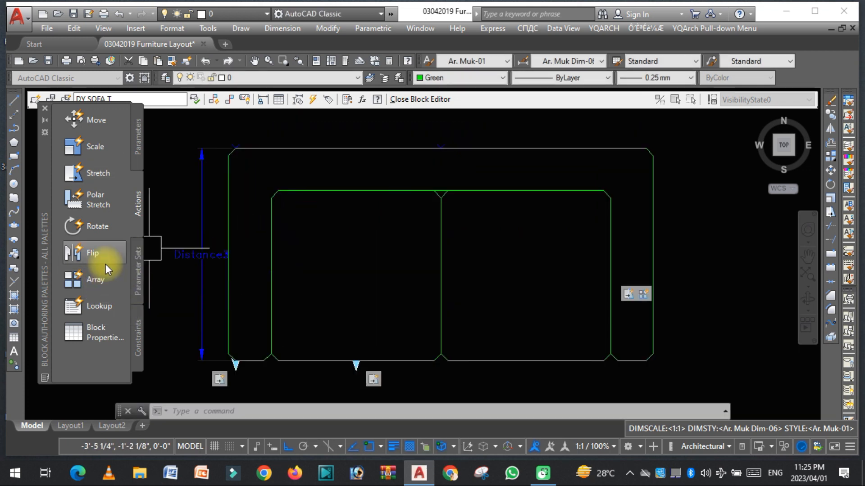
Step: Add a flip action to the flip parameter at the left arm, applied to the whole sofa with its parameters and actions
click(96, 251)
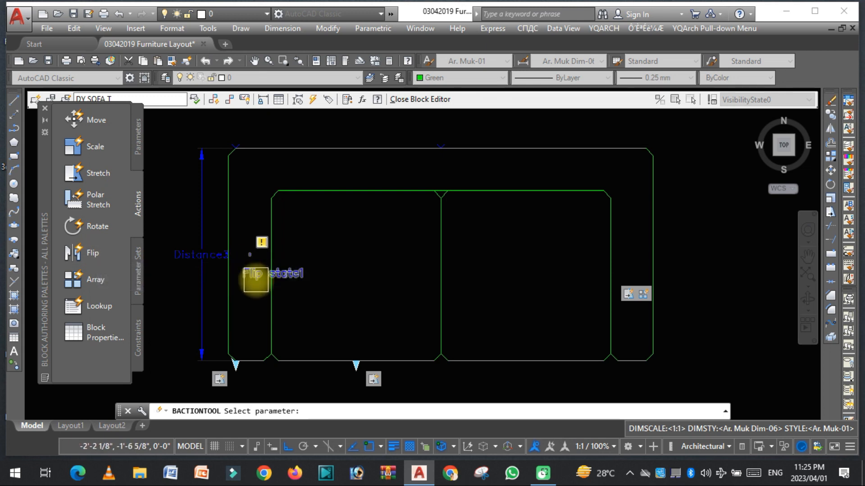
scroll(256, 279, down, 4)
click(203, 183)
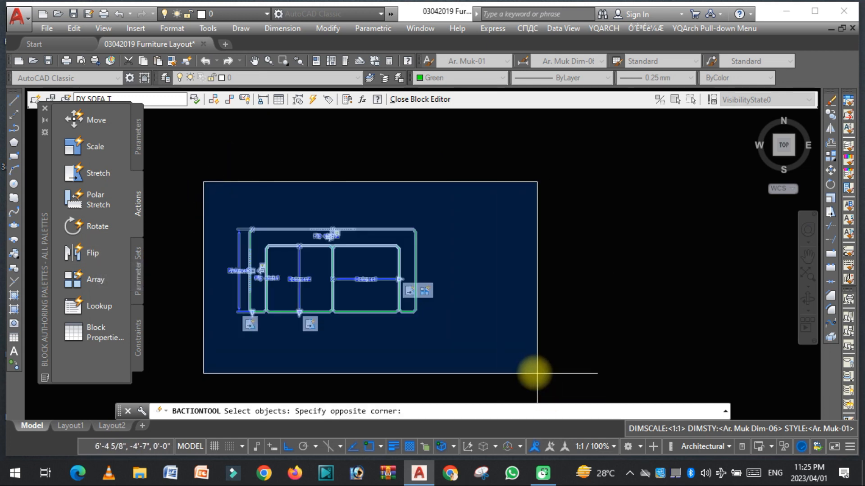
click(536, 369)
key(space)
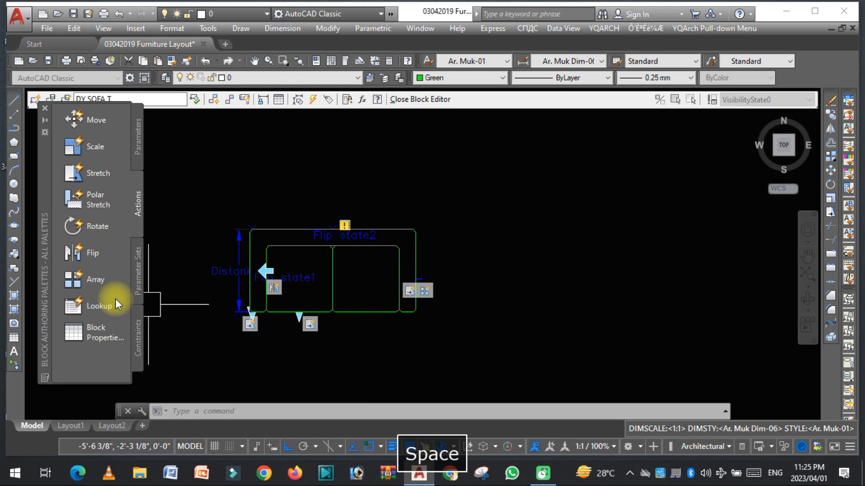
Step: Add a flip action to the flip parameter at the sofa's back, applied to the whole sofa with its parameters and actions
click(91, 252)
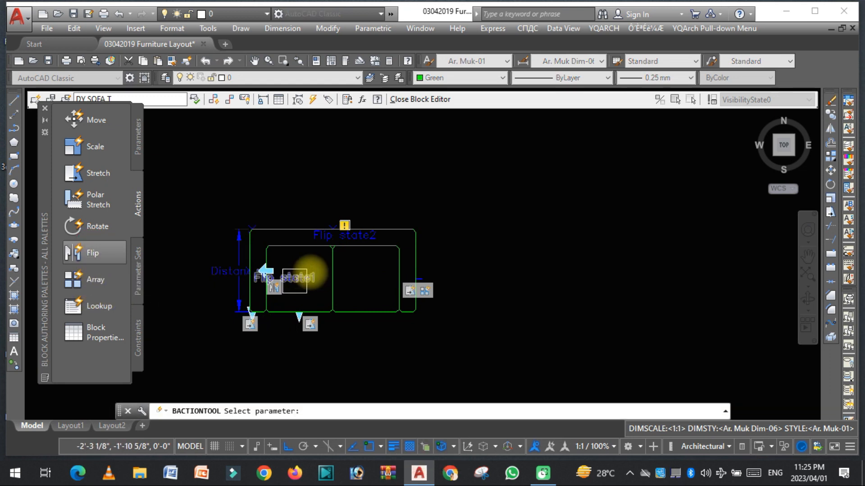
scroll(359, 242, up, 2)
scroll(358, 235, down, 2)
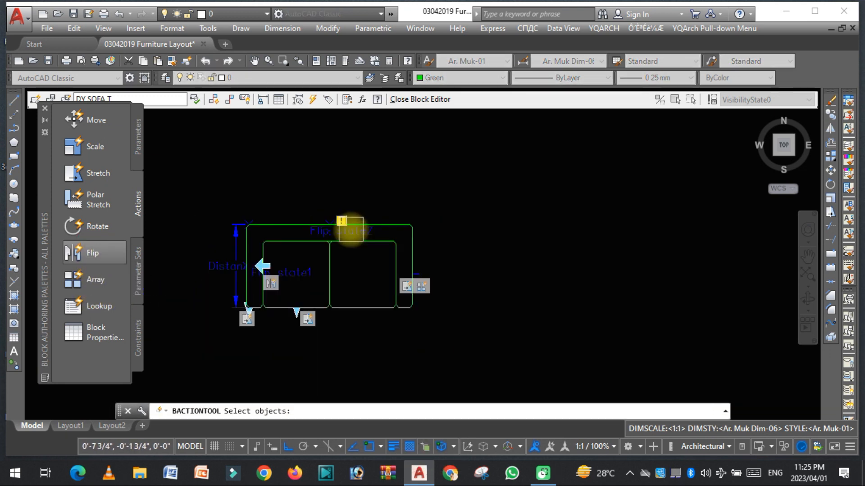
click(213, 164)
click(515, 372)
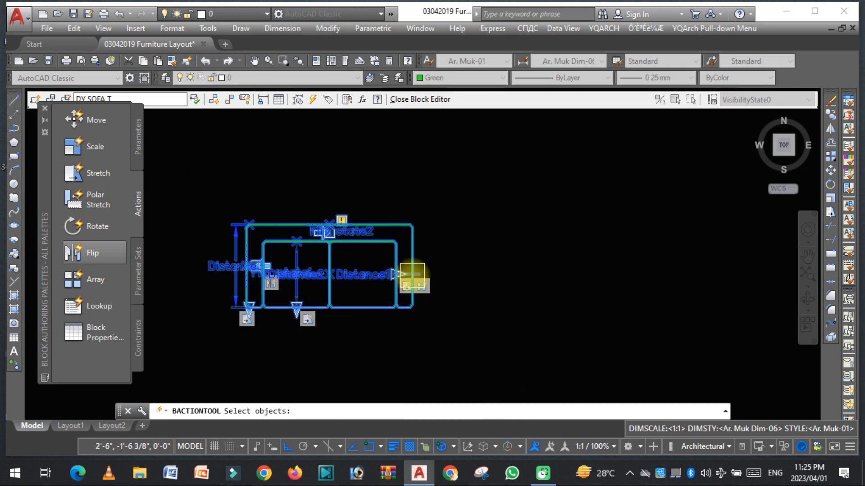
key(space)
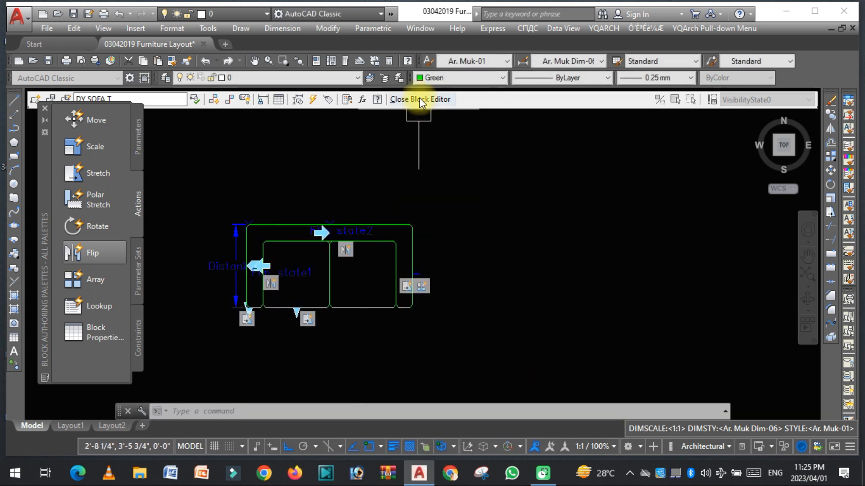
Step: Close the block editor, saving the changes to the sofa block, and select the sofa in the drawing
click(420, 100)
click(361, 218)
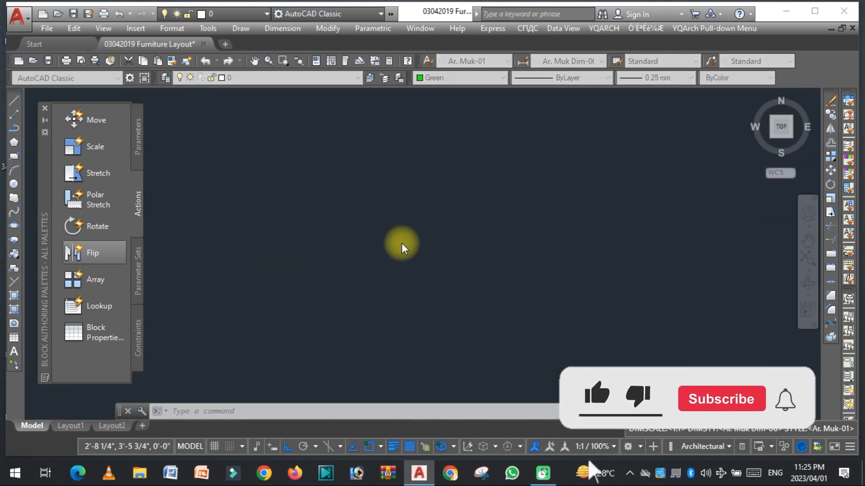
click(276, 319)
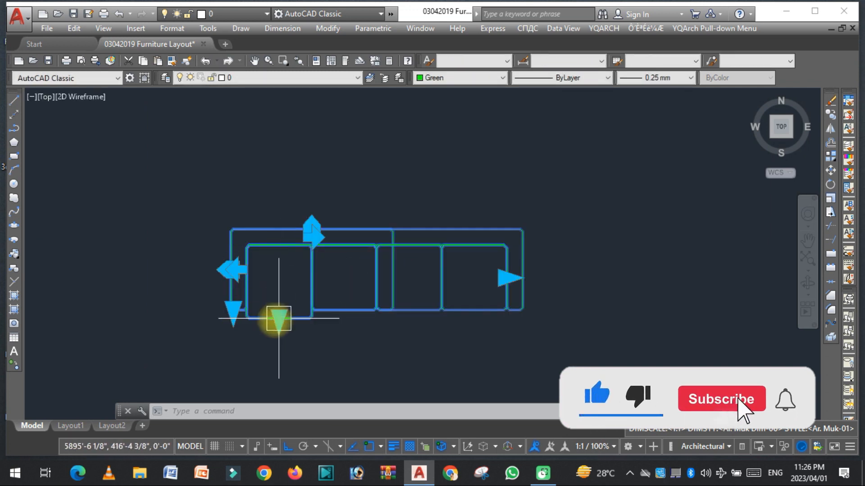
Step: Align the first seat's front edge with the other seats and lengthen the sofa to six seats
scroll(322, 283, down, 1)
scroll(322, 282, up, 1)
scroll(222, 235, up, 1)
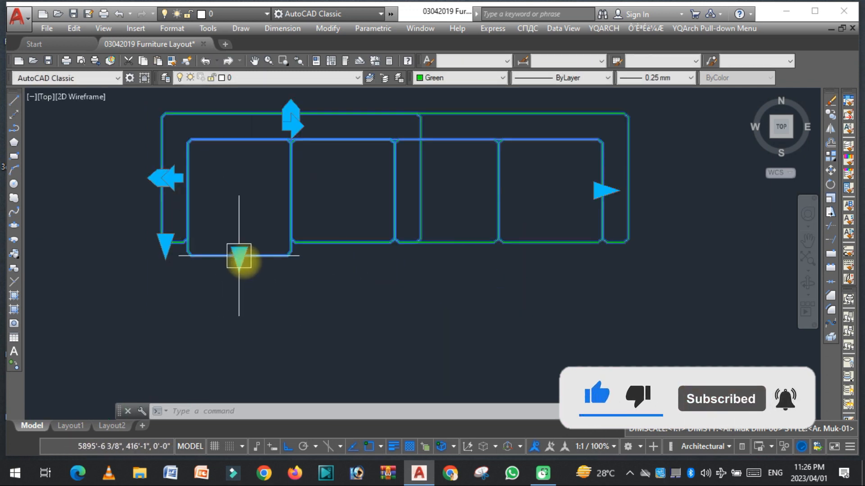
click(237, 254)
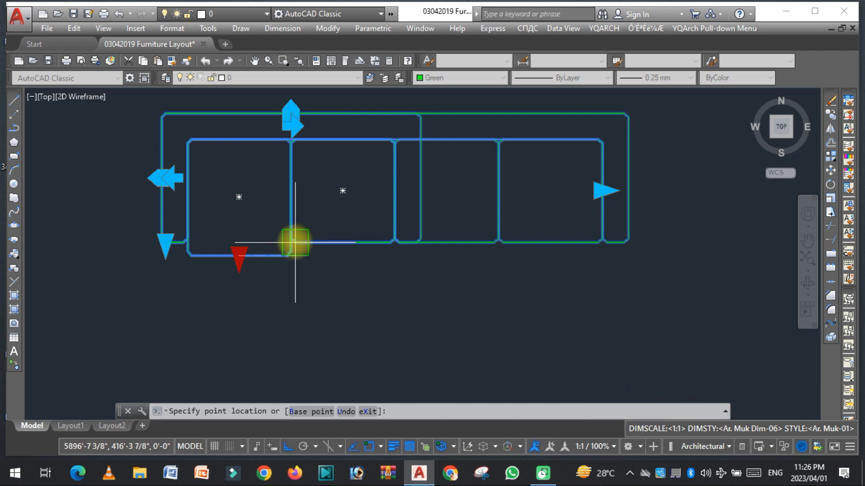
click(239, 243)
scroll(239, 241, down, 2)
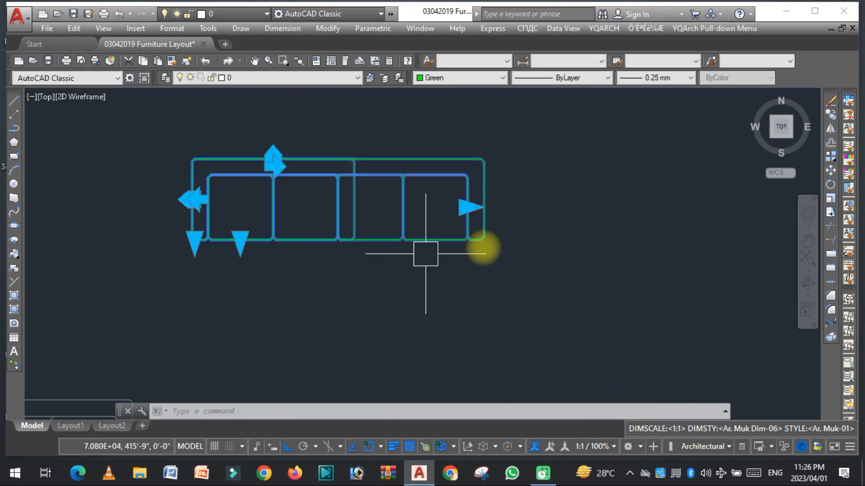
click(467, 208)
click(595, 209)
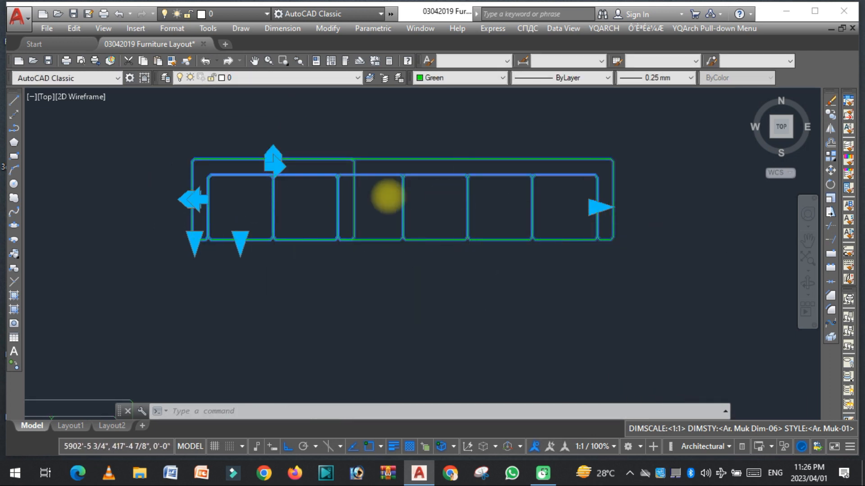
Step: Stretch the first seat's front edge well beyond the other seats to form a long chaise, and deselect the sofa
scroll(406, 203, down, 2)
click(320, 225)
click(310, 376)
key(Escape)
Step: Try the flip grips of the resized sofa, leave it in its original orientation and deselect it
scroll(363, 257, up, 2)
click(346, 172)
click(242, 171)
key(Escape)
scroll(248, 172, up, 3)
key(Escape)
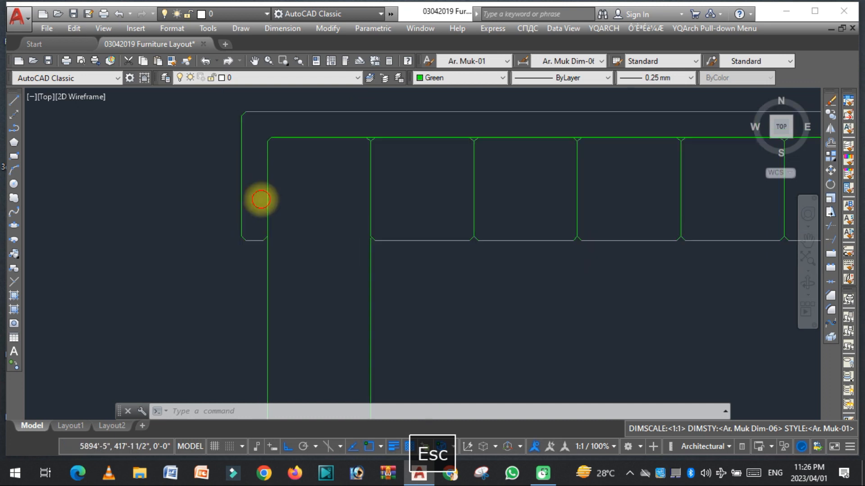
click(260, 199)
click(371, 118)
click(371, 118)
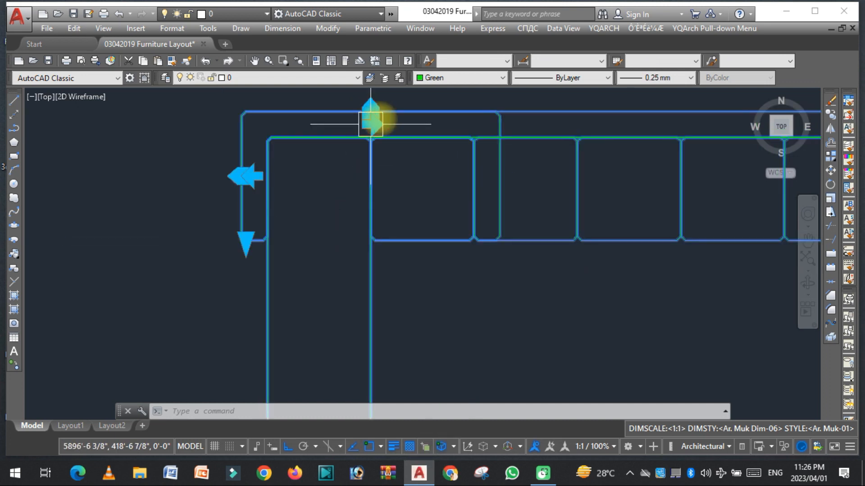
key(Escape)
scroll(273, 250, down, 5)
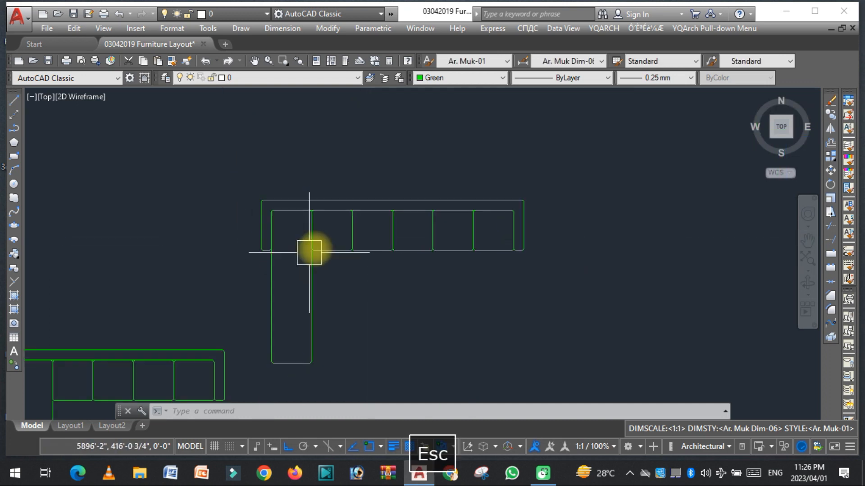
scroll(365, 249, up, 2)
scroll(419, 358, up, 4)
scroll(419, 358, down, 5)
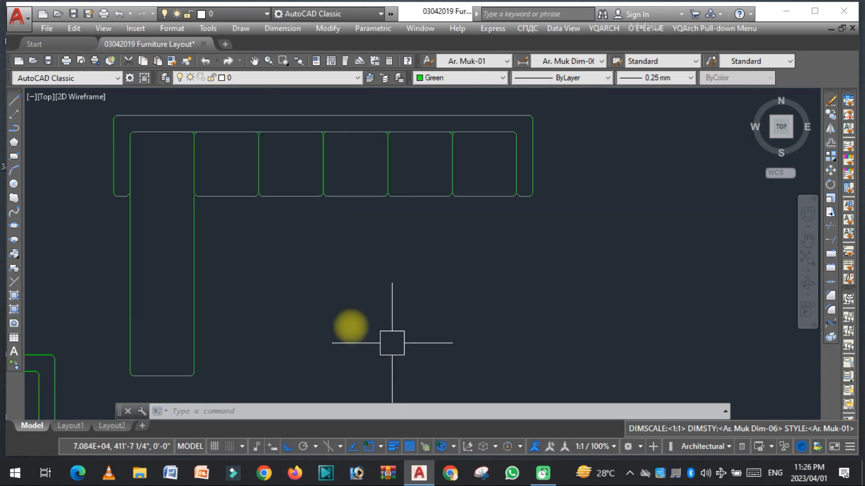